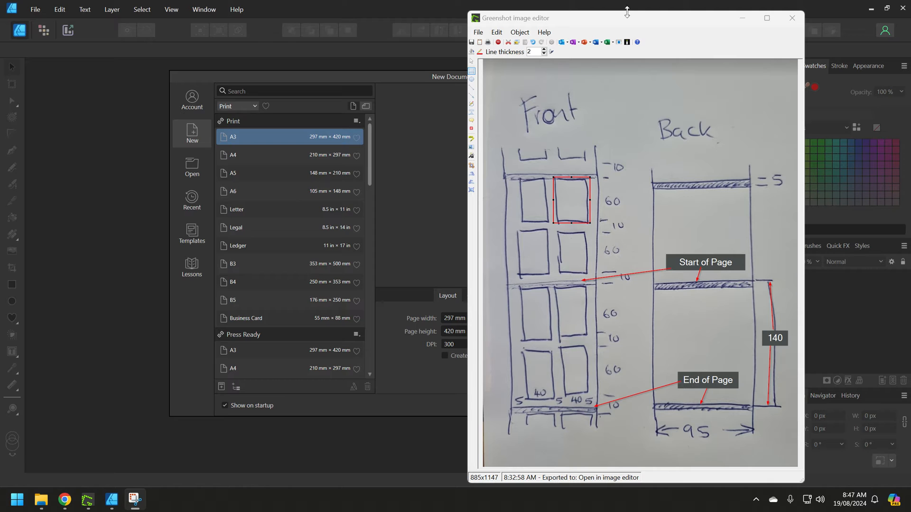
# - Move the sketch window aside to uncover the new-document settings and copy the sketch image to the clipboard
pyautogui.click(629, 19)
pyautogui.moveTo(587, 23); pyautogui.dragTo(663, 20)
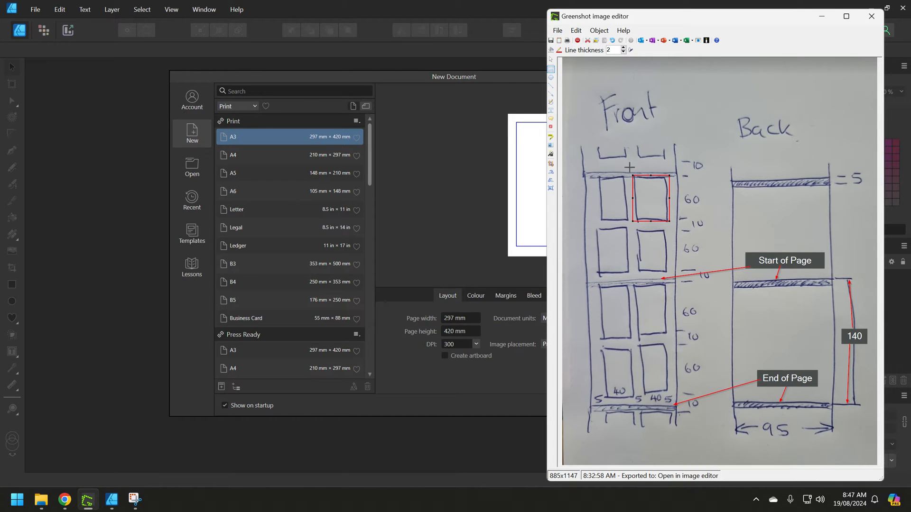
pyautogui.click(558, 32)
pyautogui.click(588, 61)
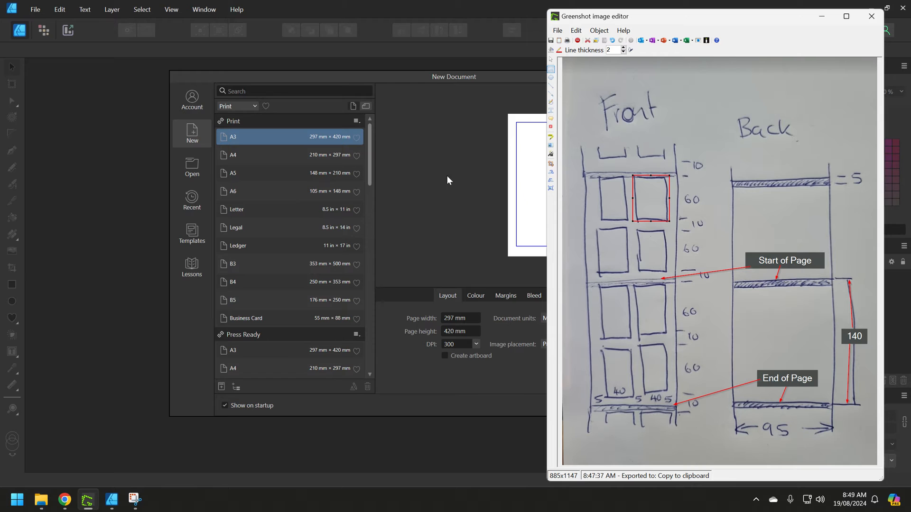
# - Switch to Affinity Designer and set the new document's page size to 95 mm wide by 140 mm high
pyautogui.click(420, 194)
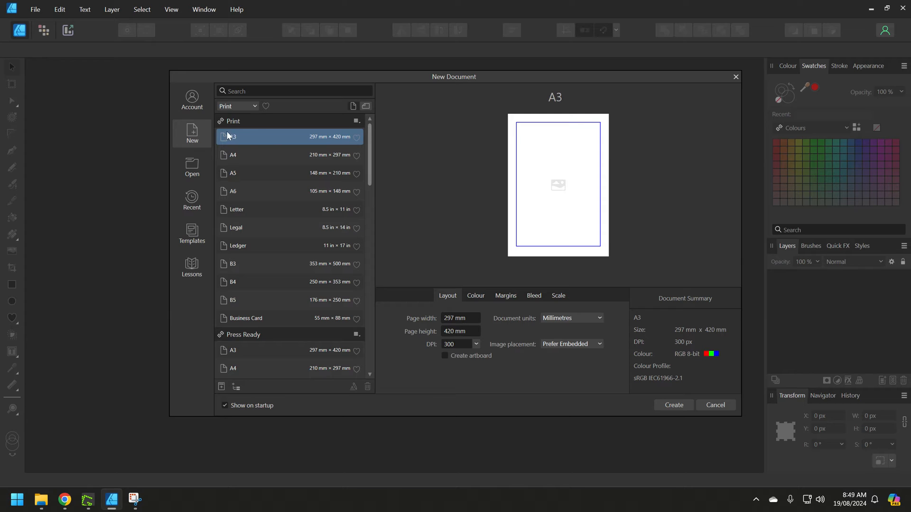
pyautogui.click(466, 319)
pyautogui.write('95')
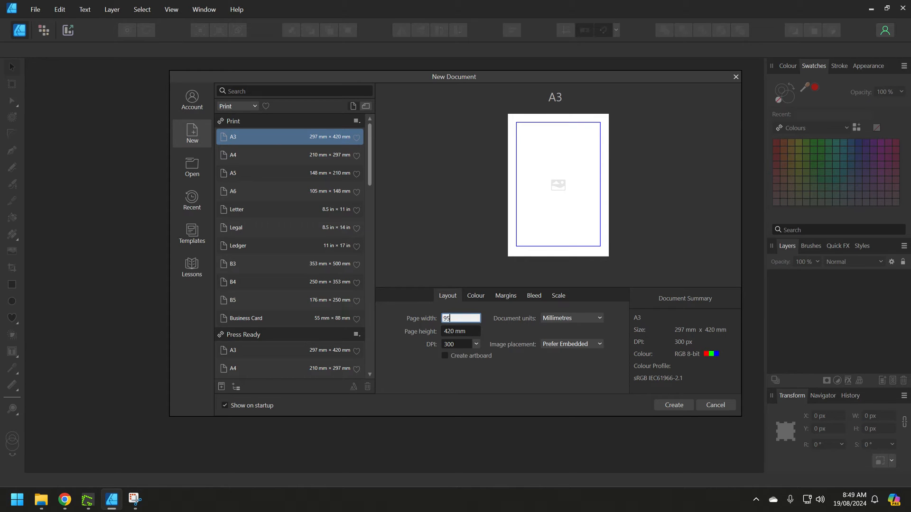
pyautogui.press('Tab')
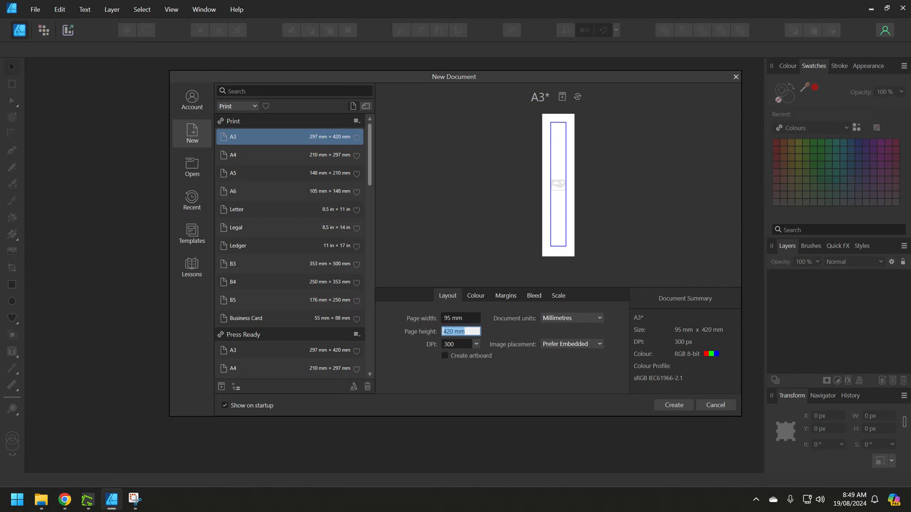
pyautogui.write('140')
pyautogui.press('Tab')
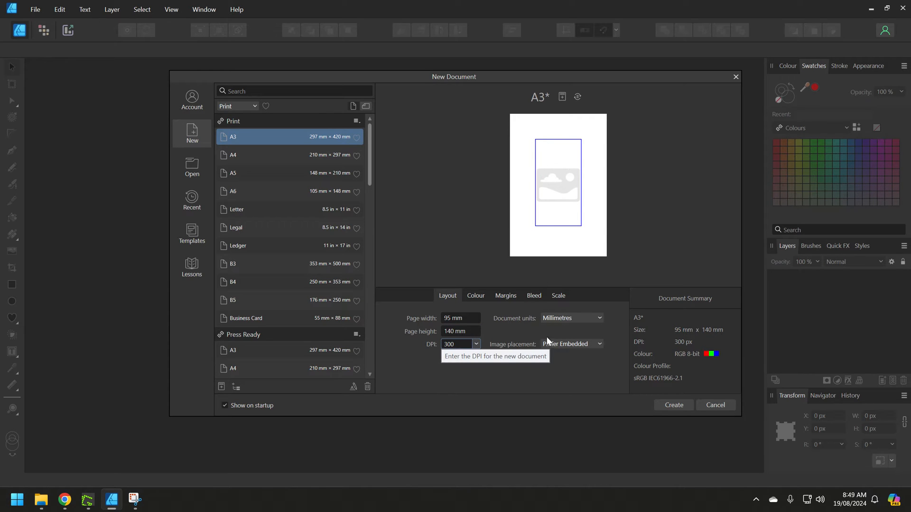
# - Link the page margins and set all four to 5 mm
pyautogui.click(506, 297)
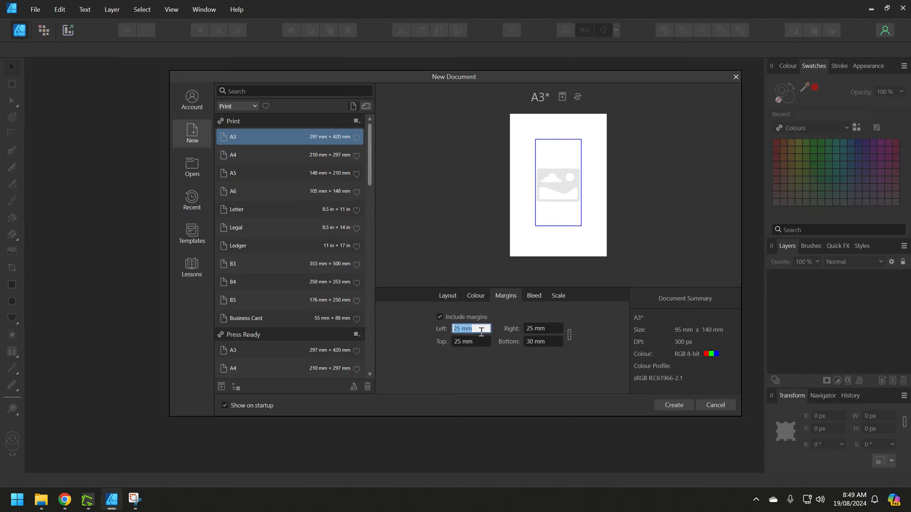
pyautogui.click(532, 328)
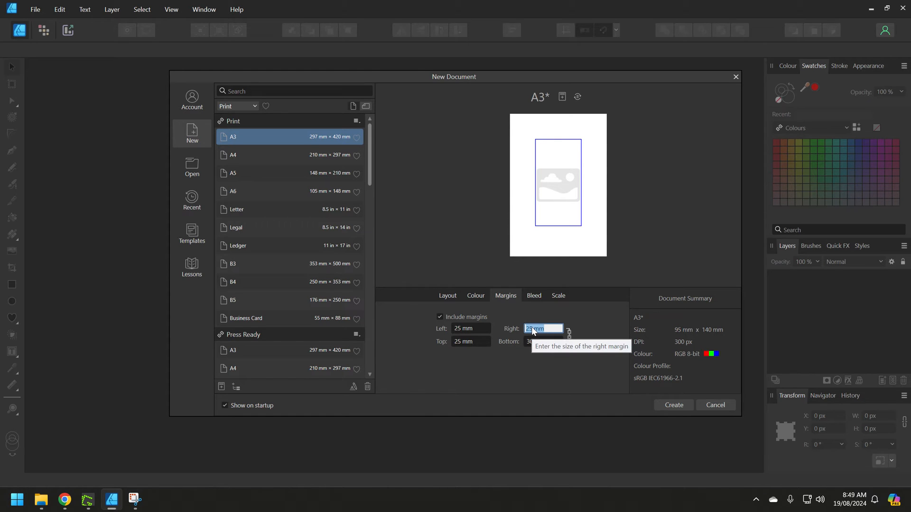
pyautogui.write('5')
pyautogui.press('Tab')
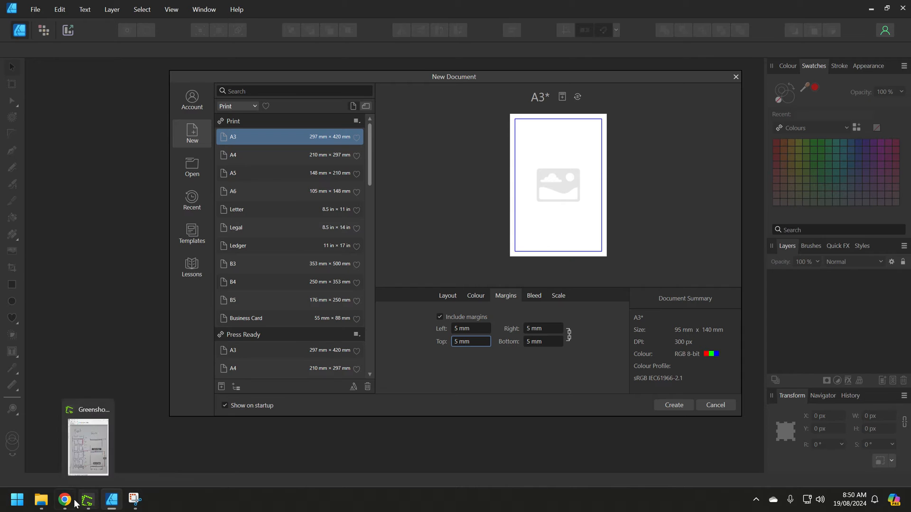
# - Check the layout sketch and reduce all four linked page margins to 3 mm
pyautogui.click(87, 500)
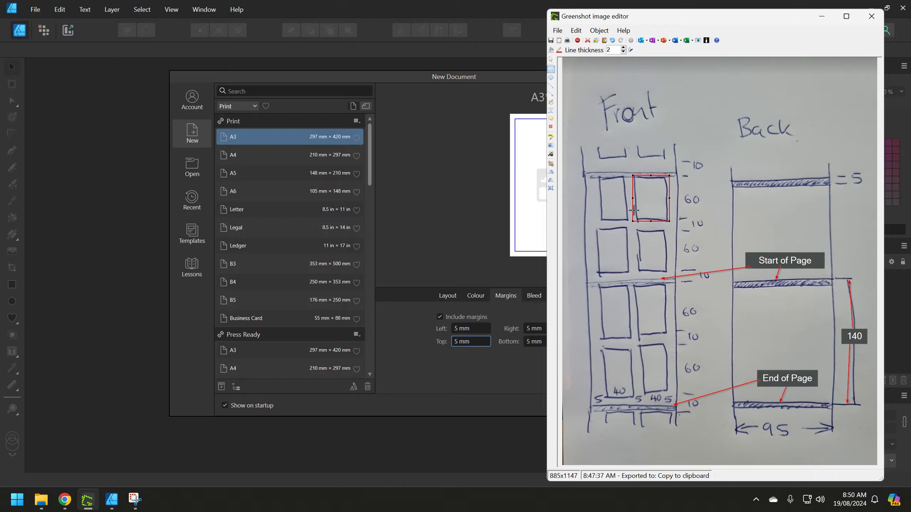
pyautogui.click(498, 318)
pyautogui.click(473, 329)
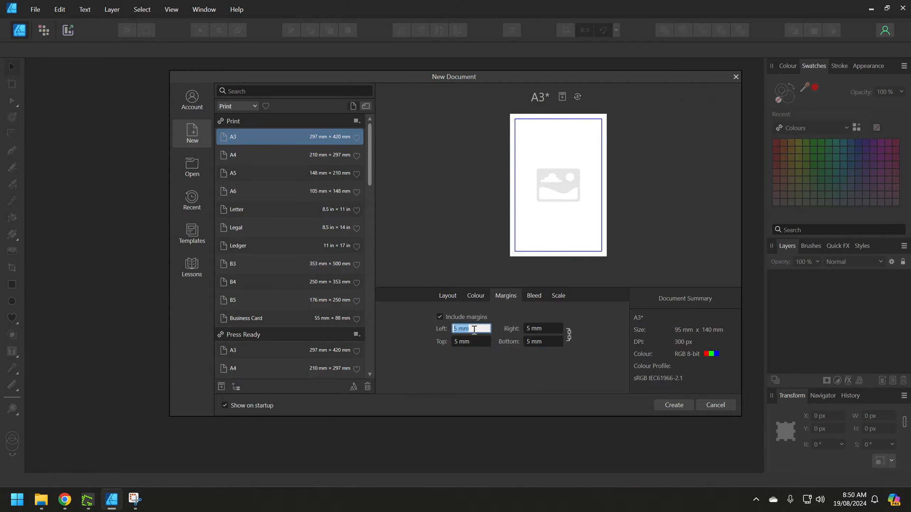
pyautogui.click(532, 328)
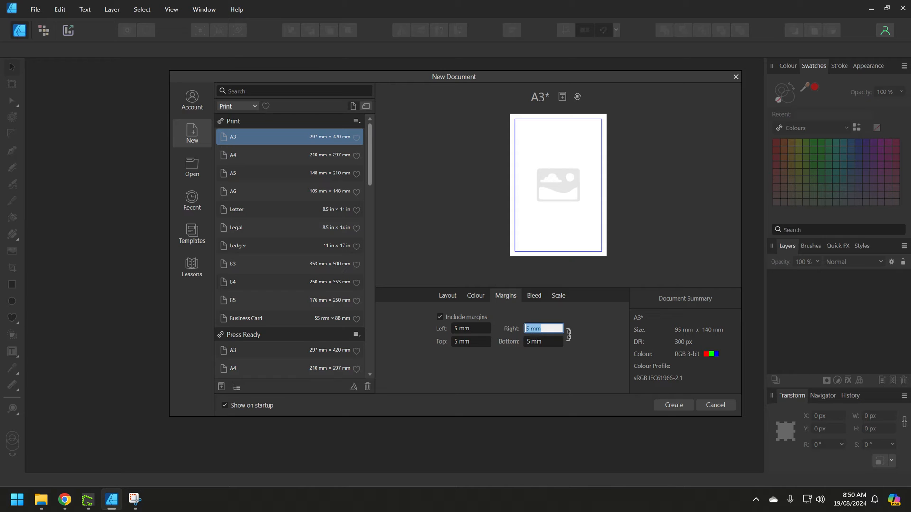
pyautogui.write('3')
pyautogui.click(547, 342)
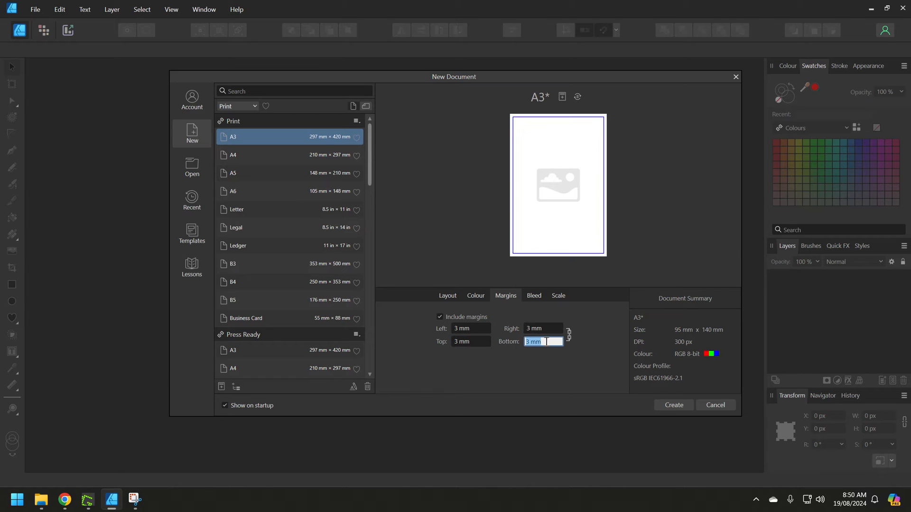
pyautogui.write('3')
# - Create the document with millimetres as its units and paste the copied sketch image onto the page
pyautogui.click(454, 296)
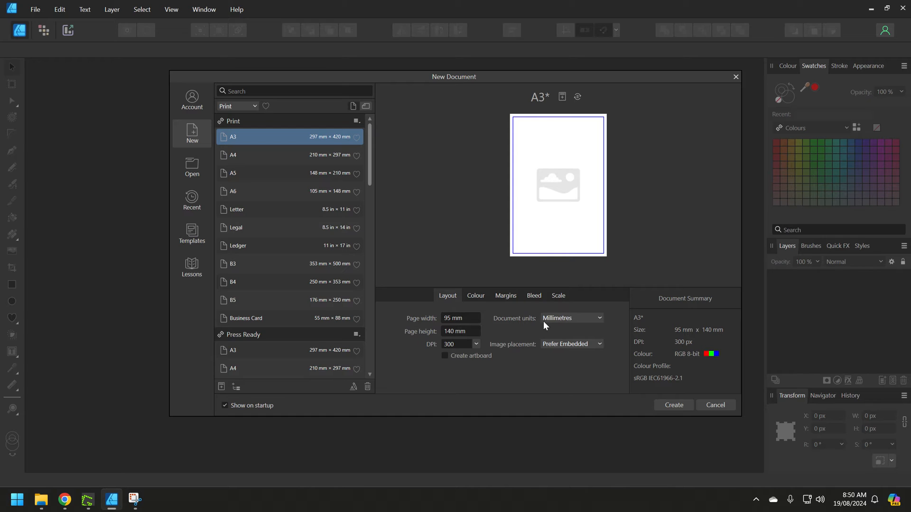
pyautogui.click(569, 321)
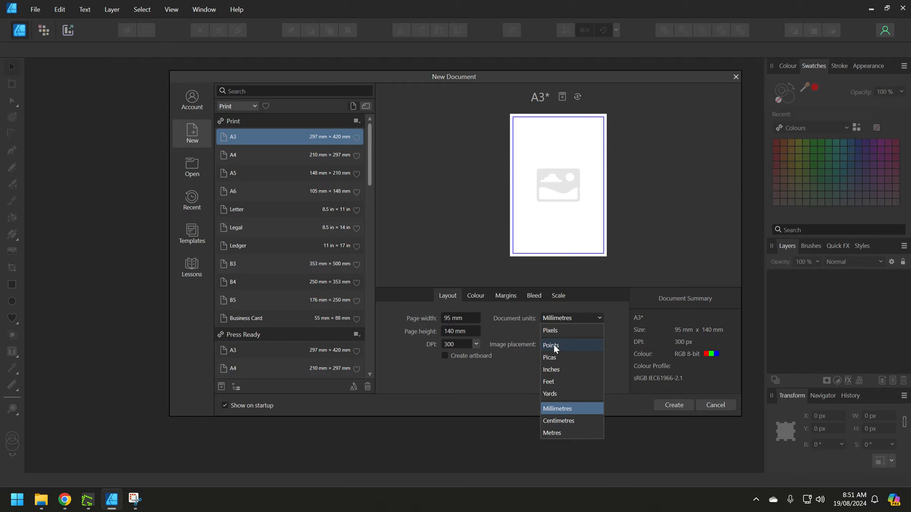
pyautogui.click(556, 408)
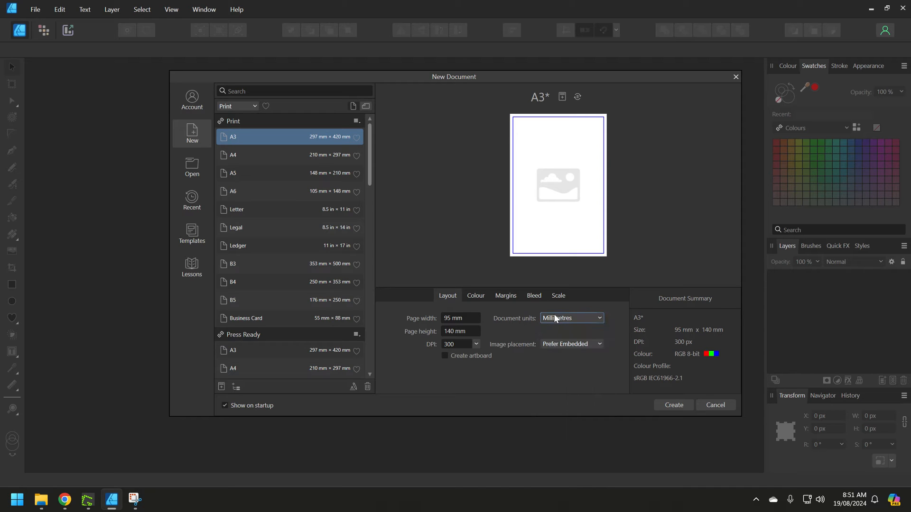
pyautogui.click(558, 319)
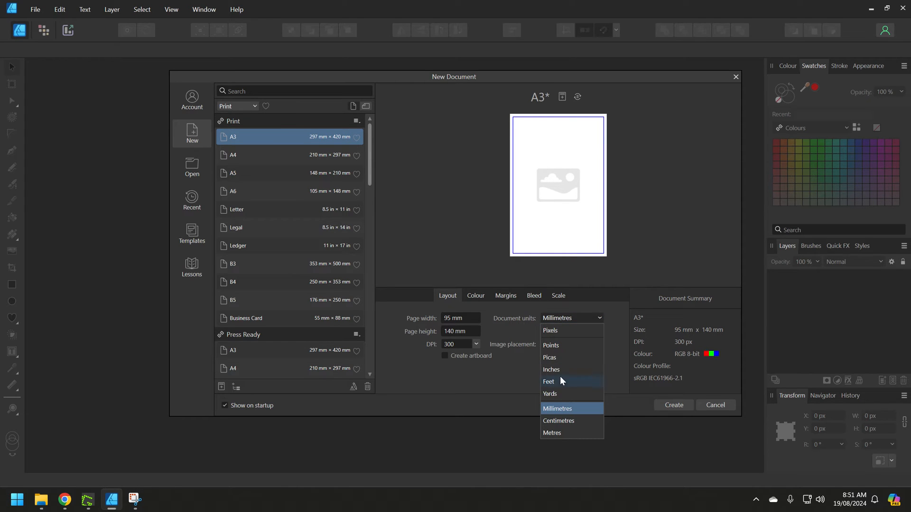
pyautogui.click(513, 373)
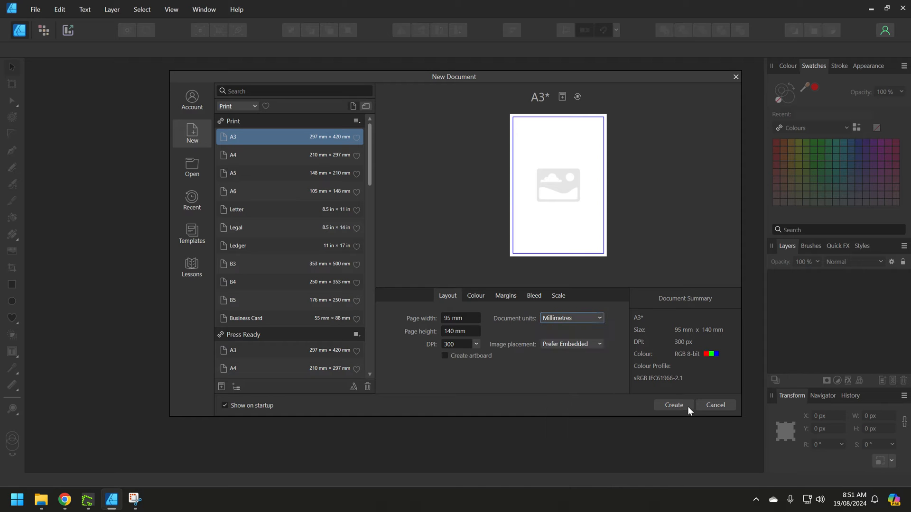
pyautogui.click(674, 405)
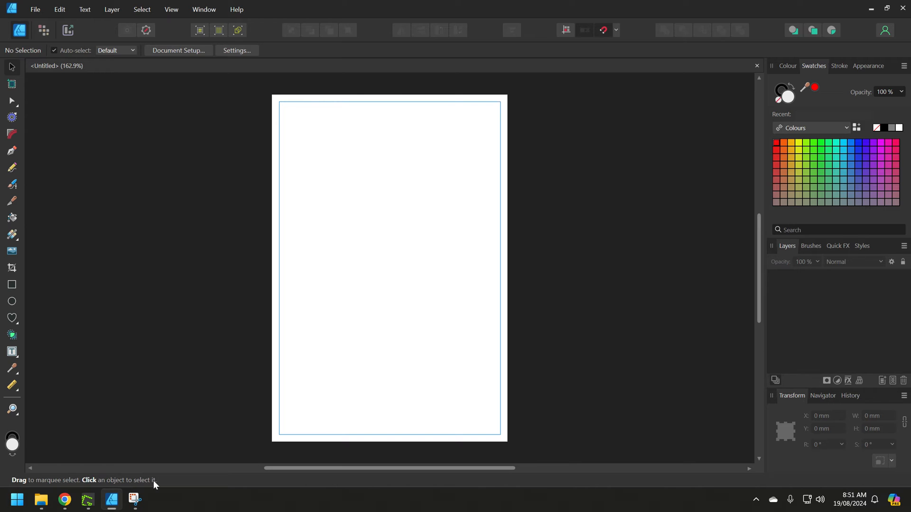
pyautogui.hotkey('ctrl', 'v')
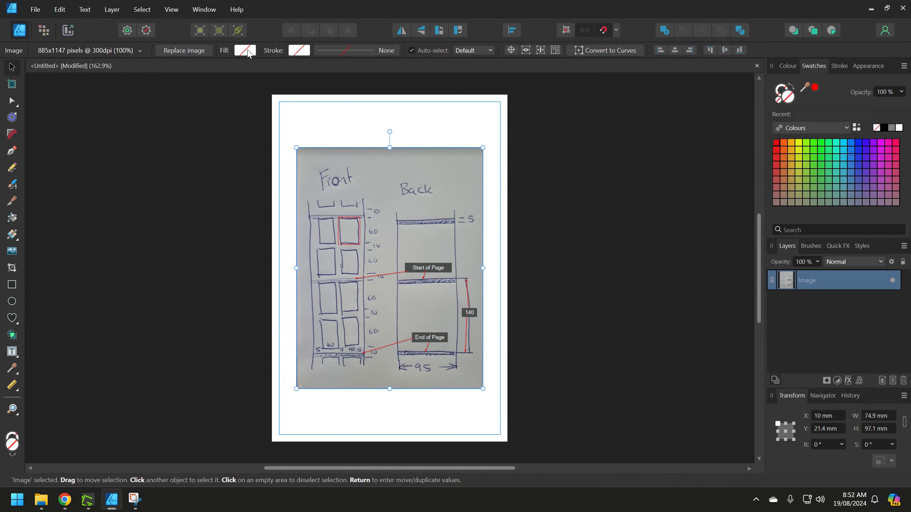
# - Add two vertical and two horizontal guides to the page
pyautogui.click(166, 7)
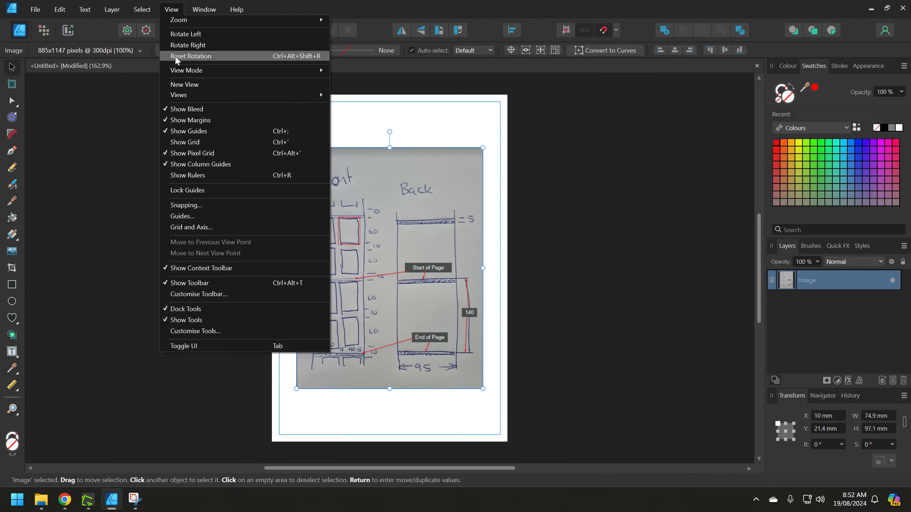
pyautogui.click(195, 217)
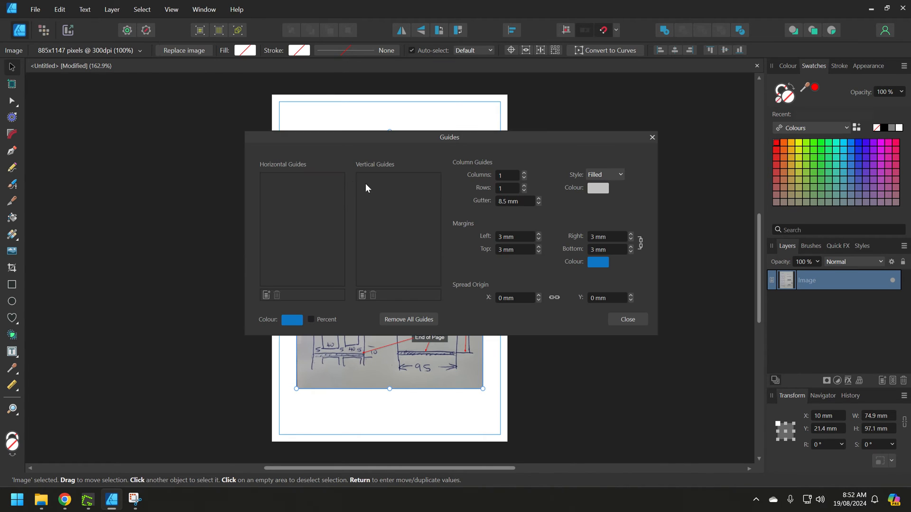
pyautogui.click(364, 295)
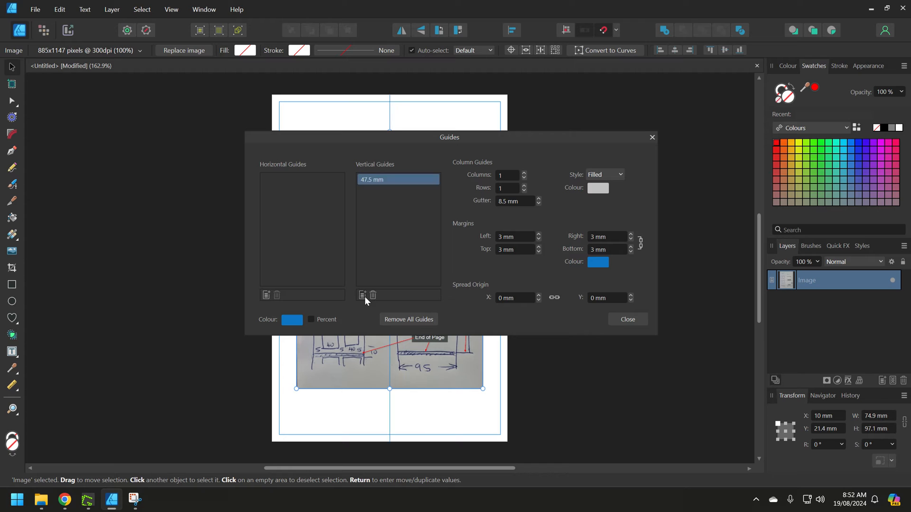
pyautogui.click(363, 296)
pyautogui.click(267, 292)
pyautogui.click(266, 292)
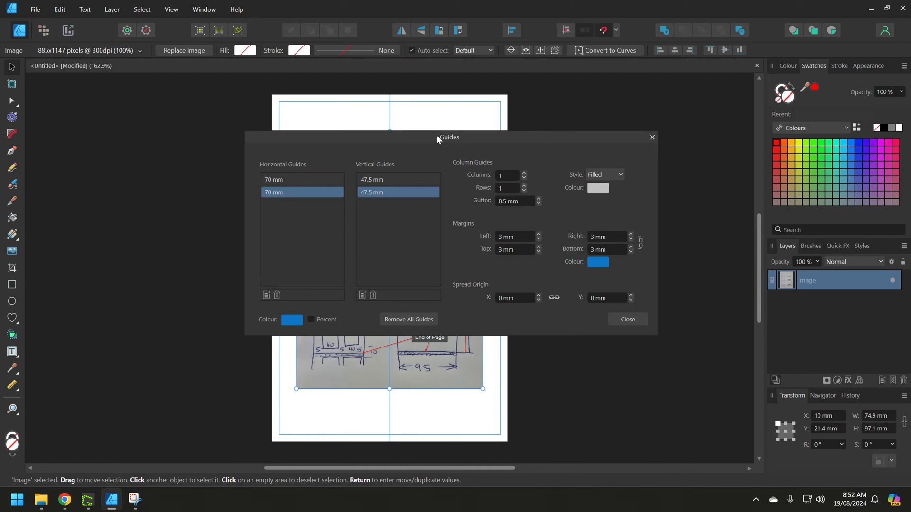
# - Uncover the front sketch and position the two vertical guides at 47 mm and 48 mm
pyautogui.moveTo(436, 137); pyautogui.dragTo(625, 118)
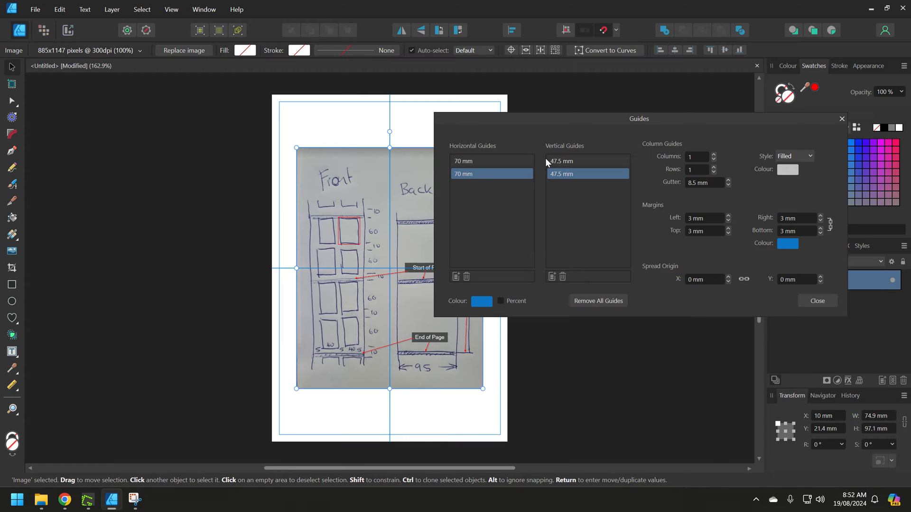
pyautogui.click(568, 161)
pyautogui.click(567, 161)
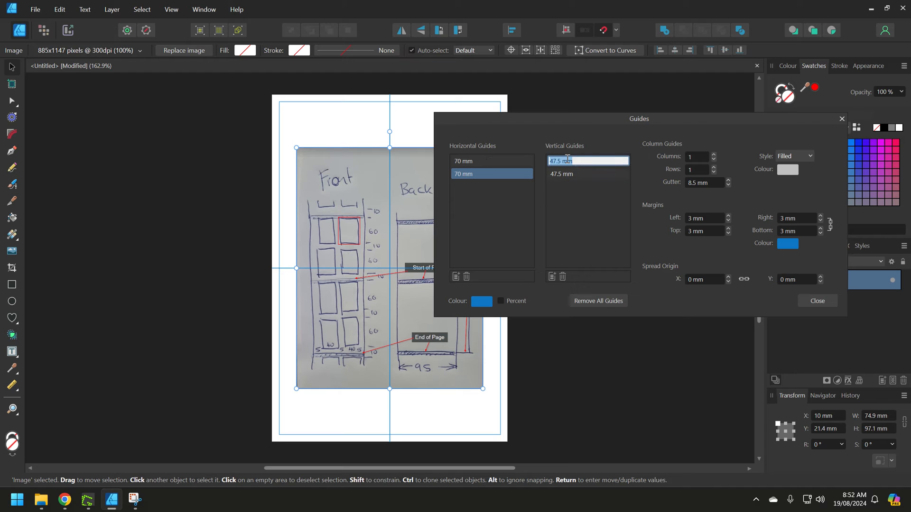
pyautogui.write('47')
pyautogui.press('Return')
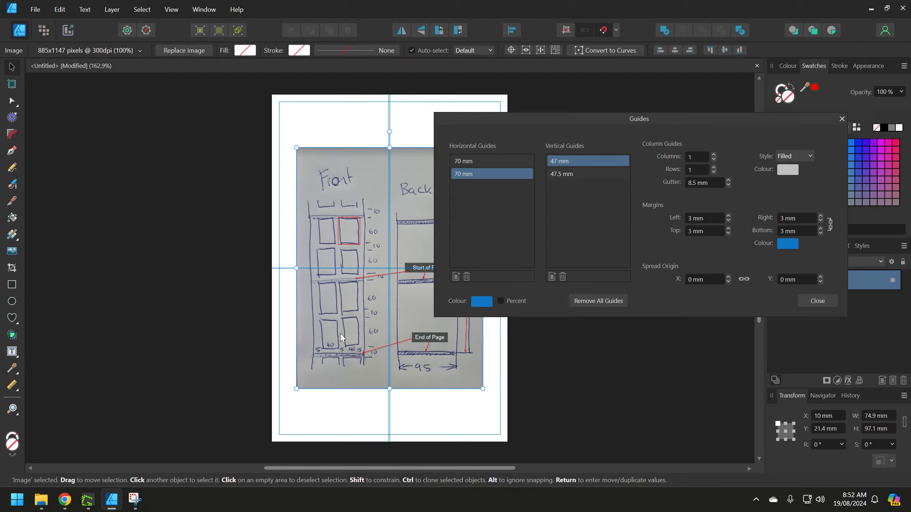
pyautogui.click(581, 173)
pyautogui.doubleClick(577, 173)
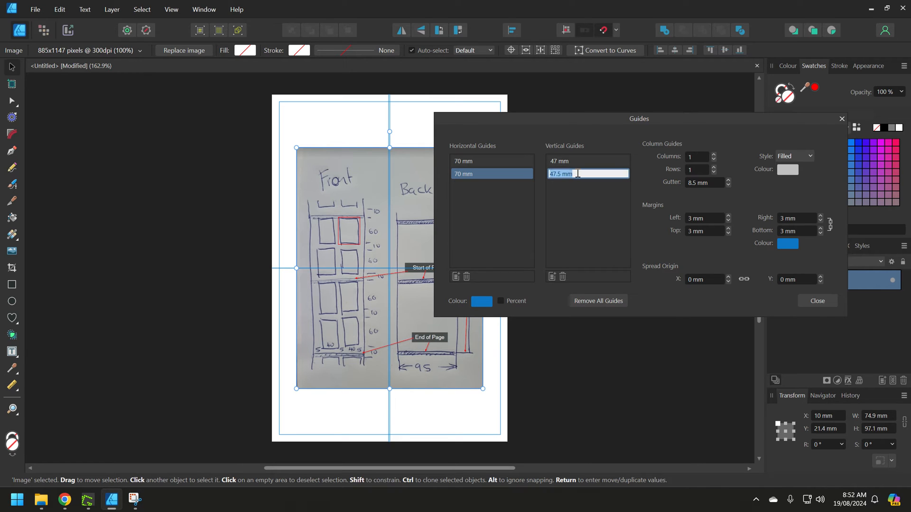
pyautogui.write('48')
pyautogui.press('Return')
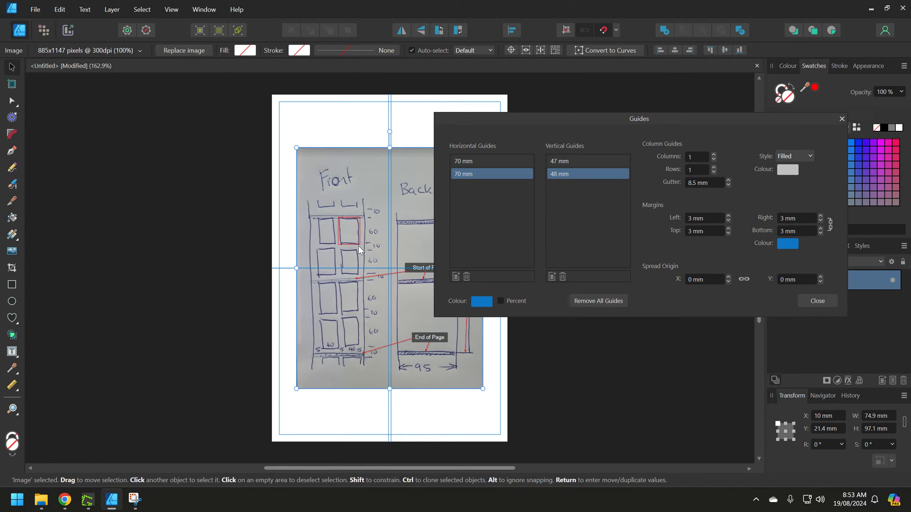
# - Position the first horizontal guide at 67 mm
pyautogui.click(464, 160)
pyautogui.click(464, 161)
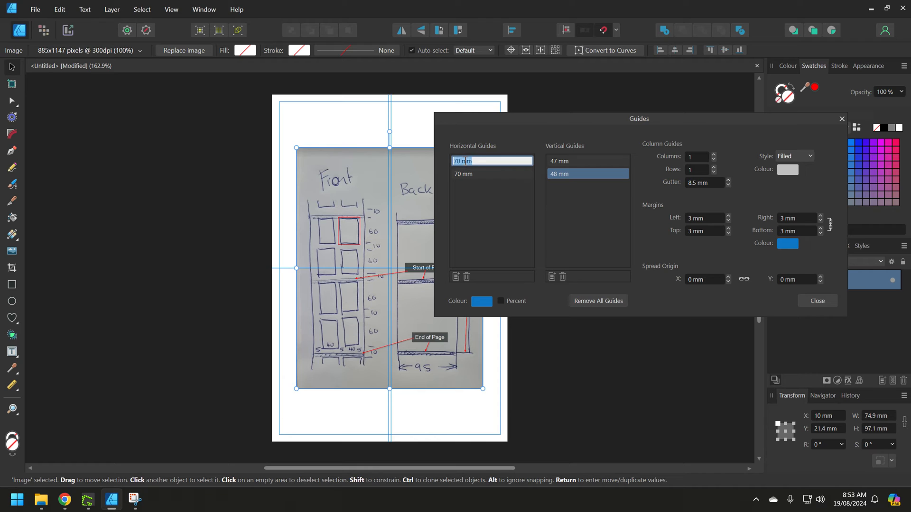
pyautogui.write('67')
pyautogui.press('Return')
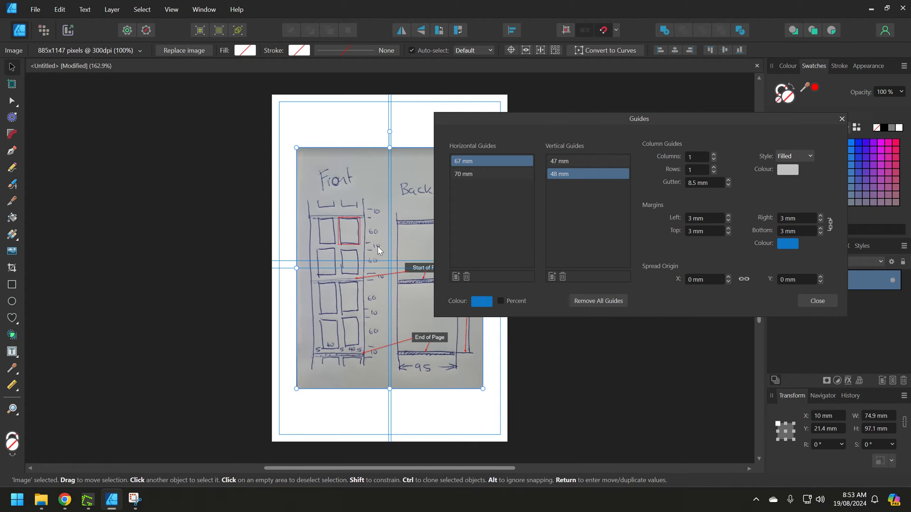
# - Position the second horizontal guide at 77 mm
pyautogui.click(456, 175)
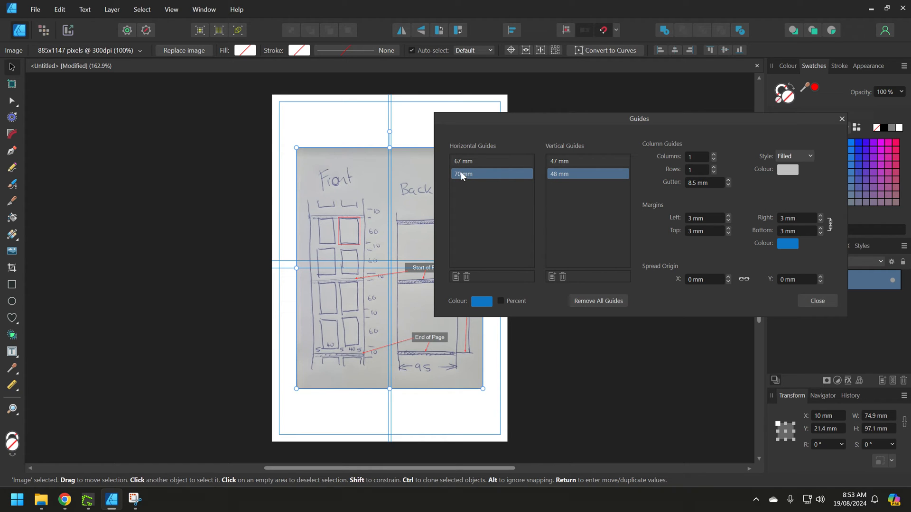
pyautogui.doubleClick(461, 173)
pyautogui.write('77')
pyautogui.press('Return')
# - Correct the second horizontal guide's position to 73 mm and close the guide settings
pyautogui.doubleClick(468, 174)
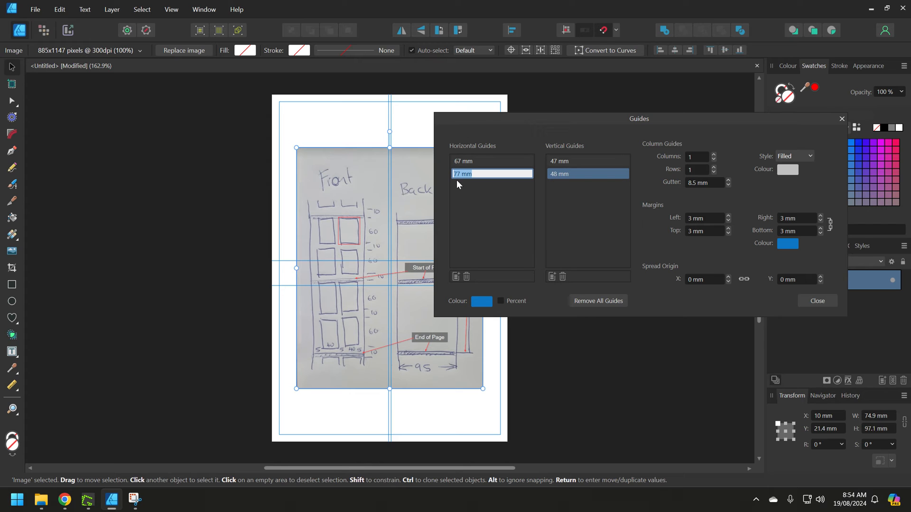
pyautogui.write('73')
pyautogui.press('Return')
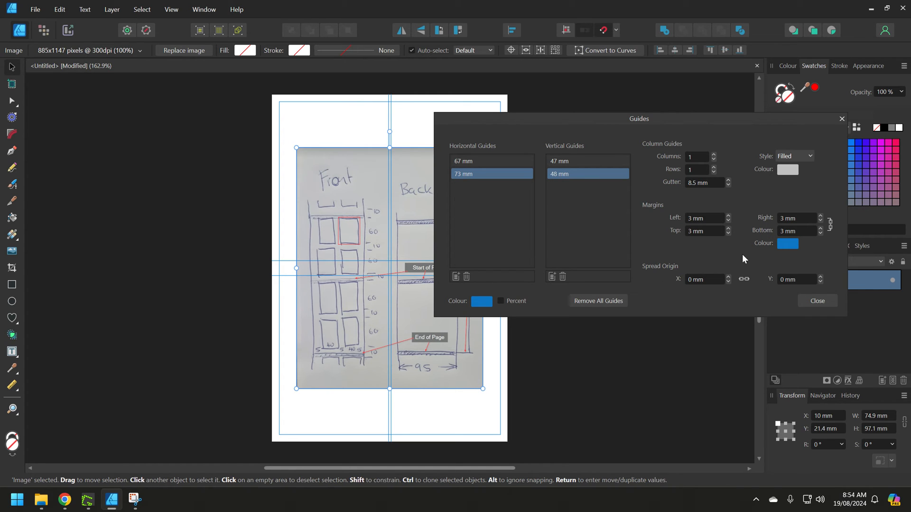
pyautogui.click(816, 300)
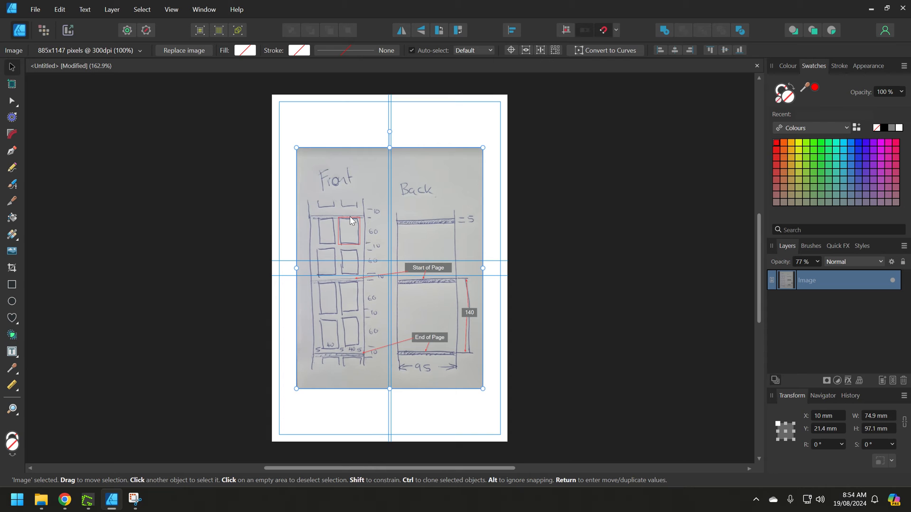
# - Snap the sketch image to the page's upper-left margin corner at X 3 mm, Y 3 mm, and review the snapping options
pyautogui.moveTo(351, 220)
pyautogui.mouseDown()
pyautogui.moveTo(327, 159)
pyautogui.moveTo(349, 179)
pyautogui.moveTo(333, 155)
pyautogui.moveTo(404, 228)
pyautogui.mouseUp()
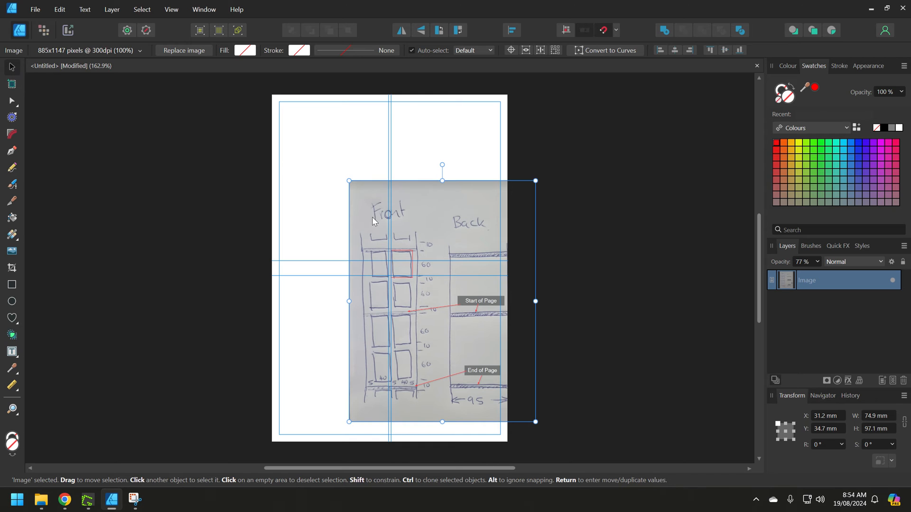
pyautogui.moveTo(373, 221)
pyautogui.mouseDown()
pyautogui.moveTo(329, 184)
pyautogui.moveTo(301, 138)
pyautogui.mouseUp()
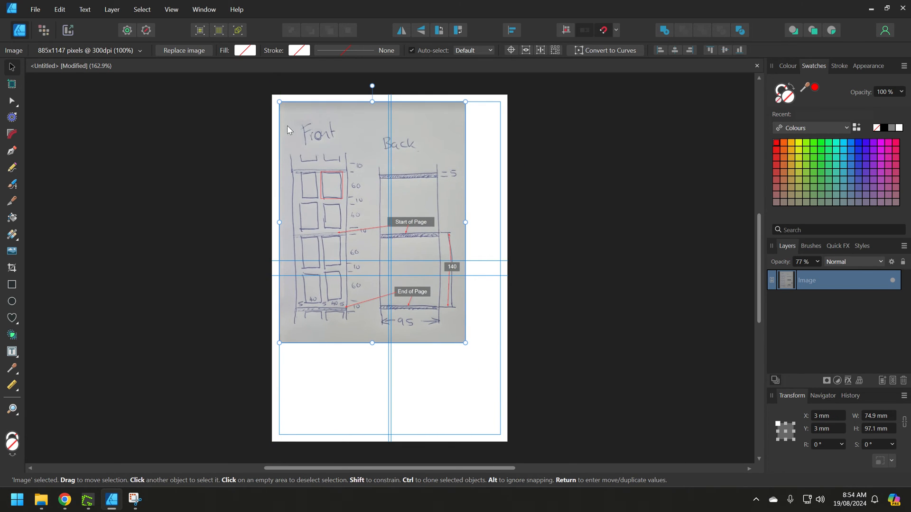
pyautogui.click(171, 9)
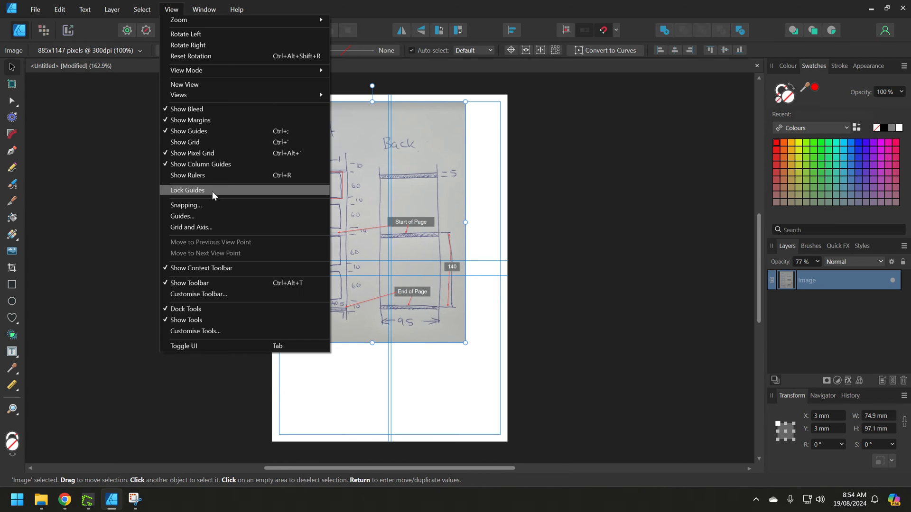
pyautogui.click(184, 206)
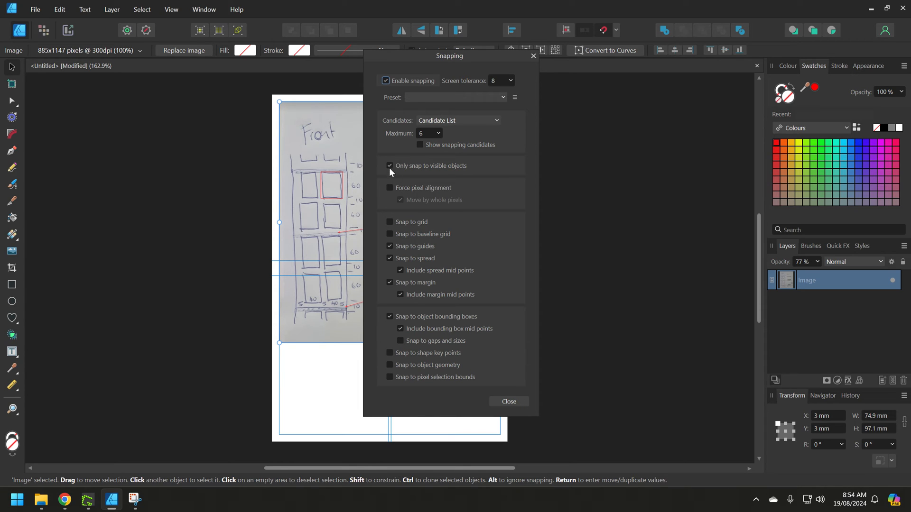
pyautogui.click(510, 401)
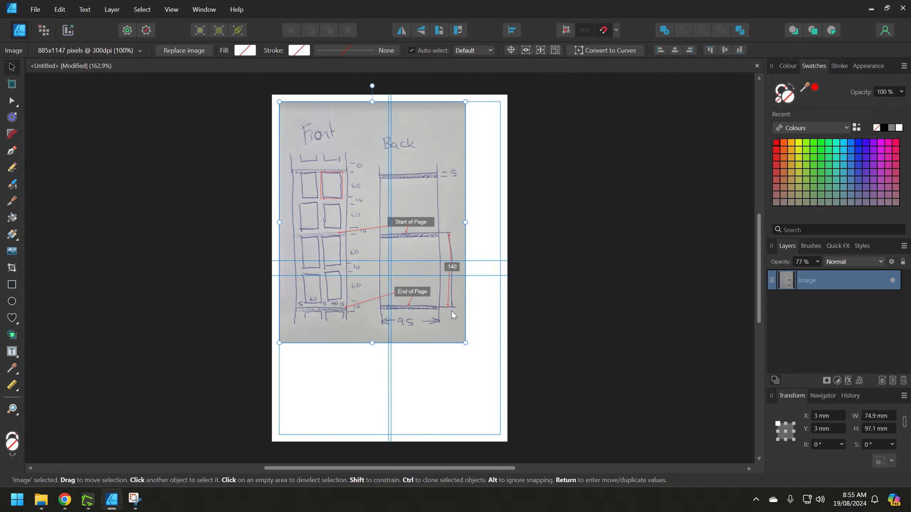
# - Resize the sketch image to 44 × 64 mm so it fills the upper-left cell between the margins and guides
pyautogui.moveTo(465, 221); pyautogui.dragTo(387, 222)
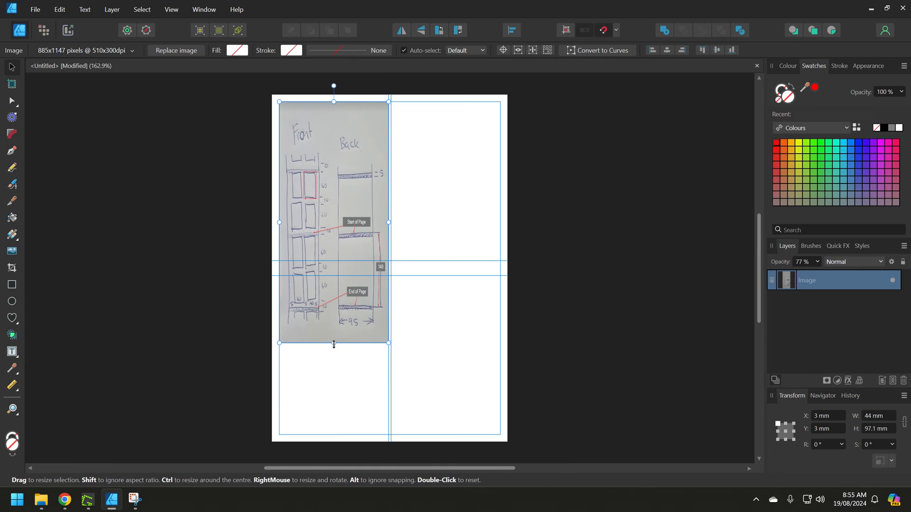
pyautogui.moveTo(334, 342); pyautogui.dragTo(327, 261)
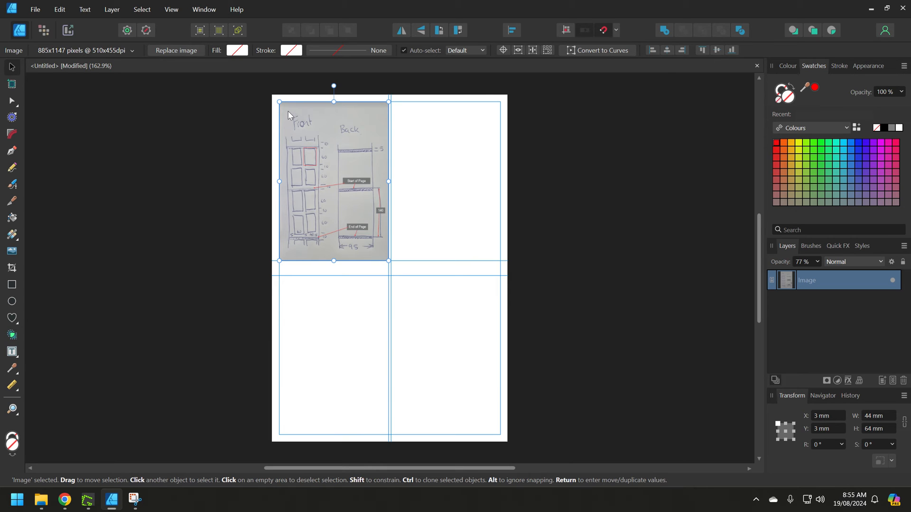
pyautogui.click(32, 178)
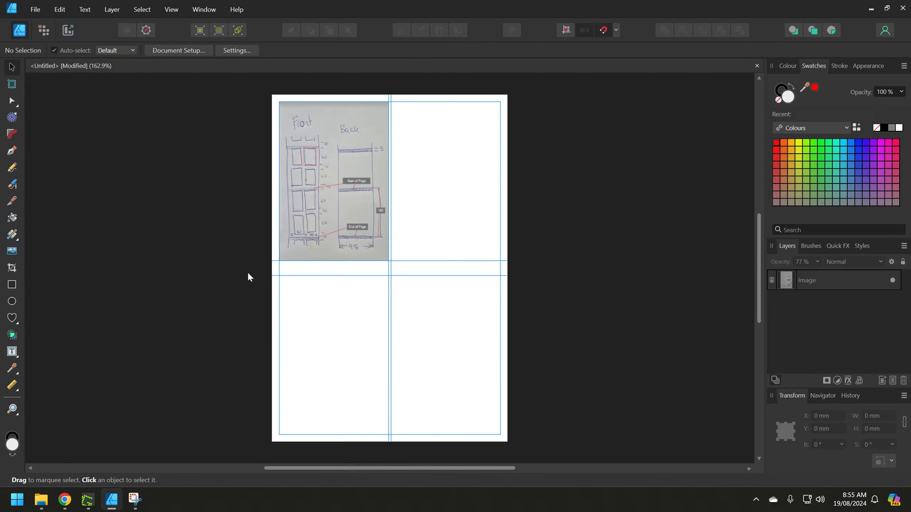
# - Draw a trial rectangle about 40 × 60 mm inside the upper-left guide cell and delete it
pyautogui.click(11, 285)
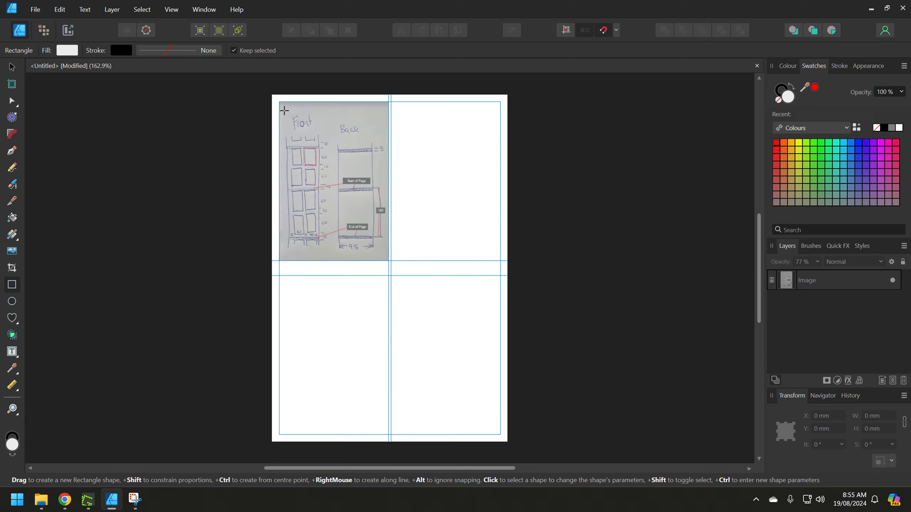
pyautogui.moveTo(284, 110); pyautogui.dragTo(384, 255)
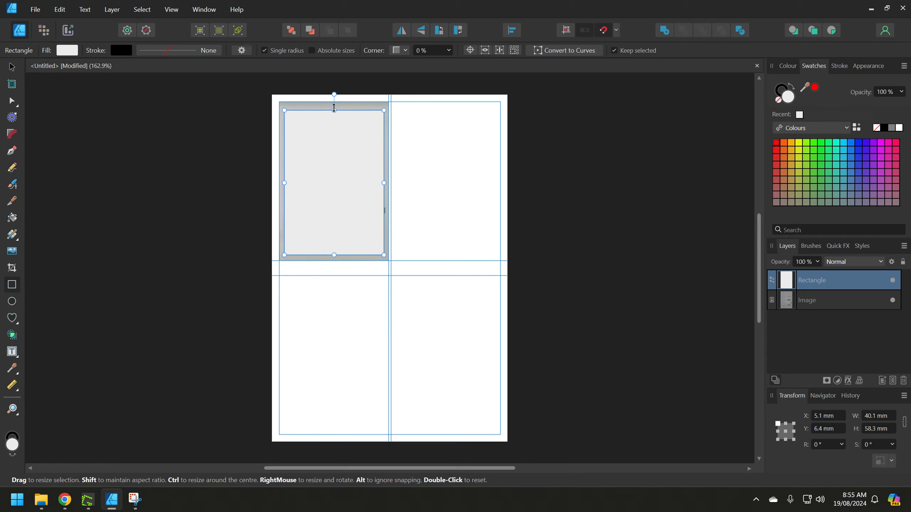
pyautogui.moveTo(334, 110); pyautogui.dragTo(334, 107)
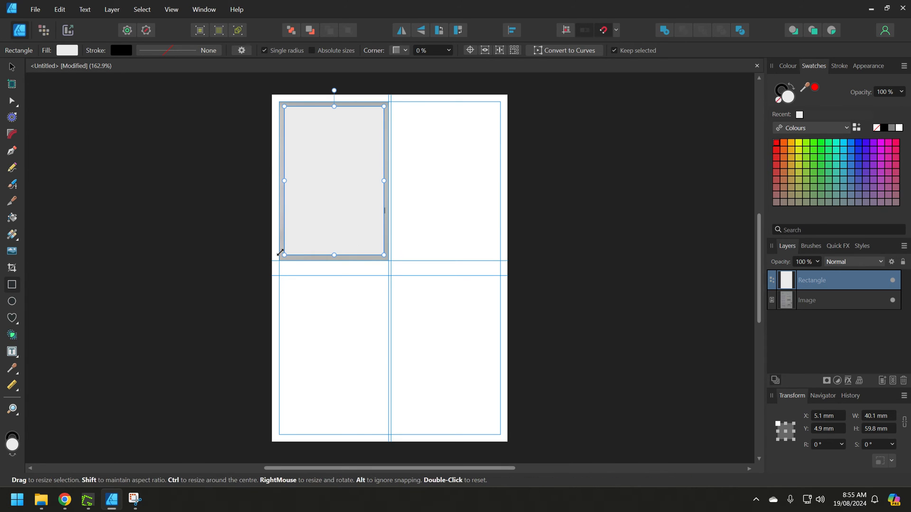
pyautogui.click(11, 67)
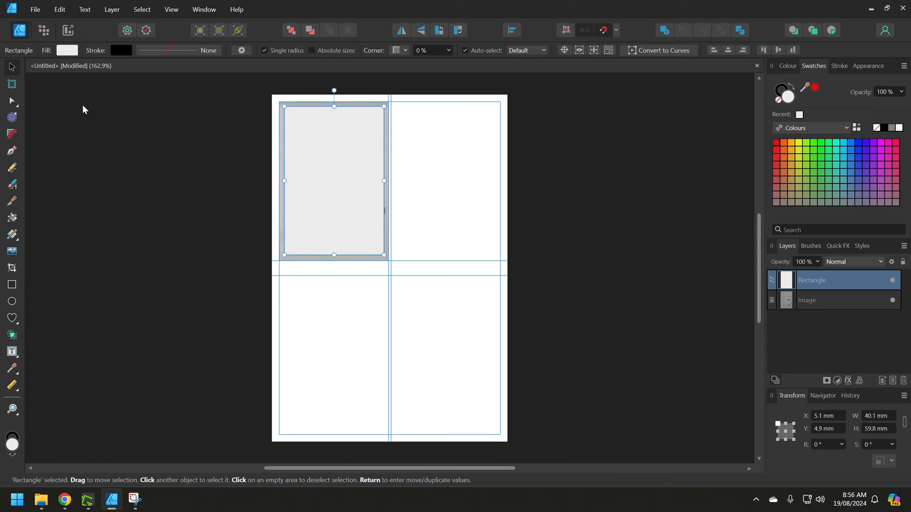
pyautogui.press('Delete')
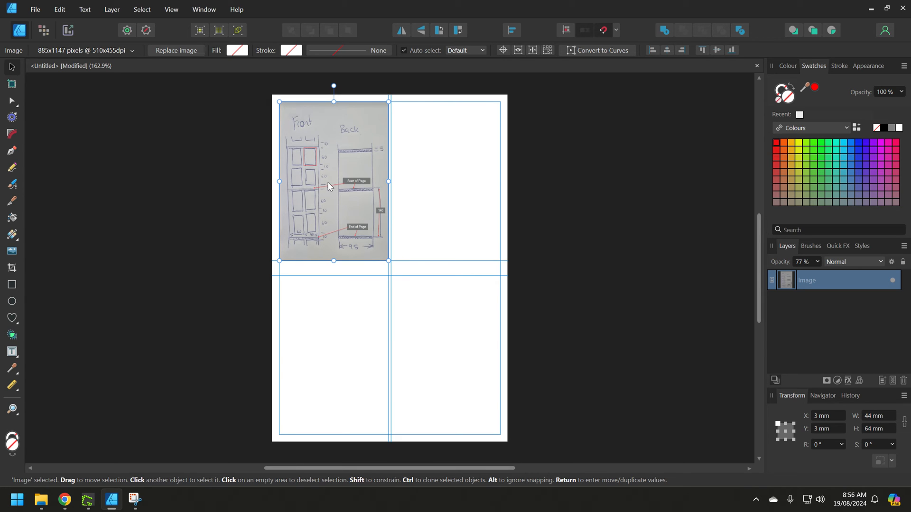
# - Try placing a copy of the sketch image in the upper-right guide cell, and undo it
pyautogui.moveTo(330, 186); pyautogui.dragTo(443, 165)
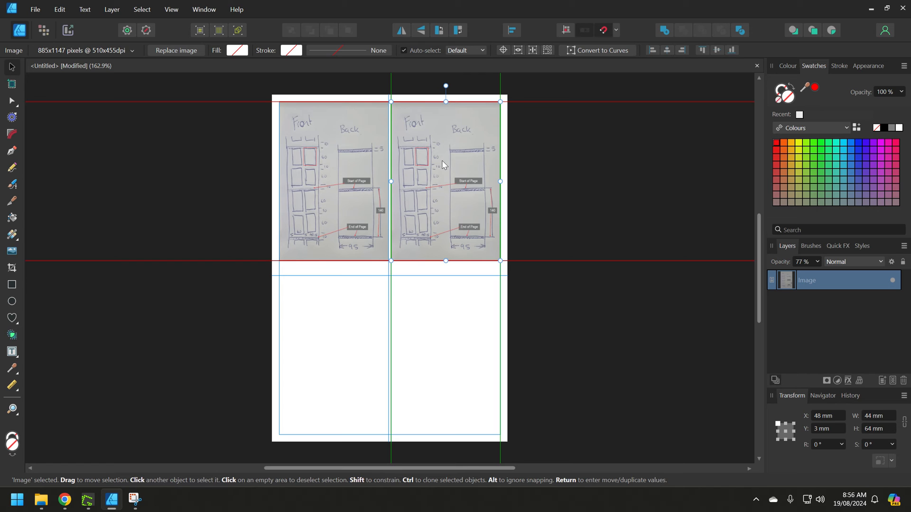
pyautogui.moveTo(442, 161); pyautogui.dragTo(442, 160)
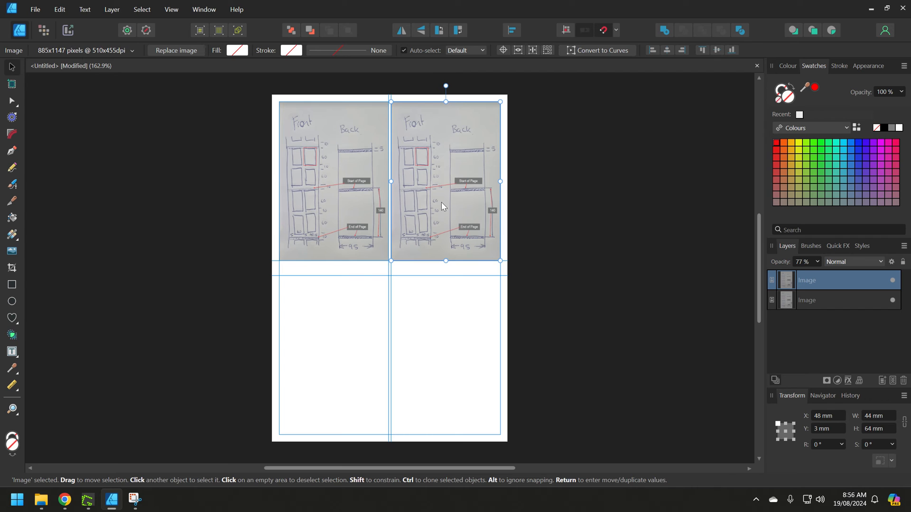
pyautogui.hotkey('ctrl', 'z')
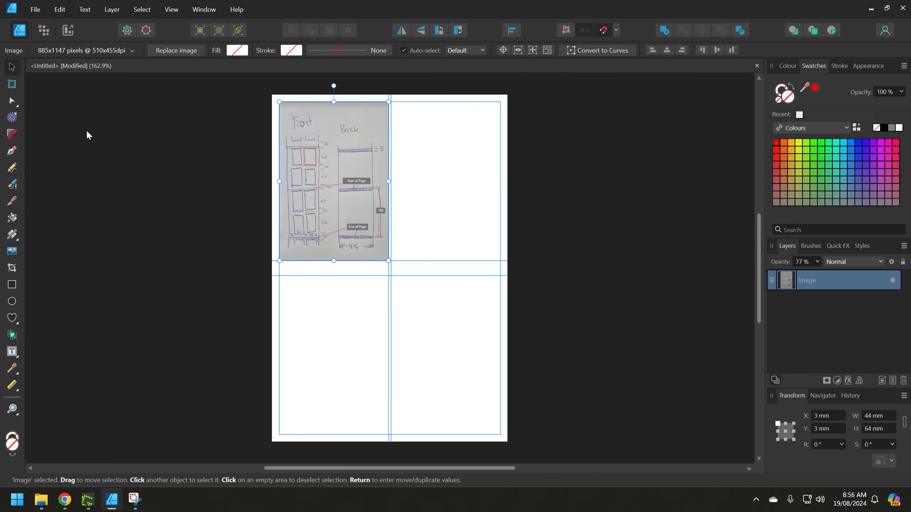
# - Set up one duplicate of the sketch image with Move / Duplicate, using a horizontal offset of 40 mm
pyautogui.click(10, 101)
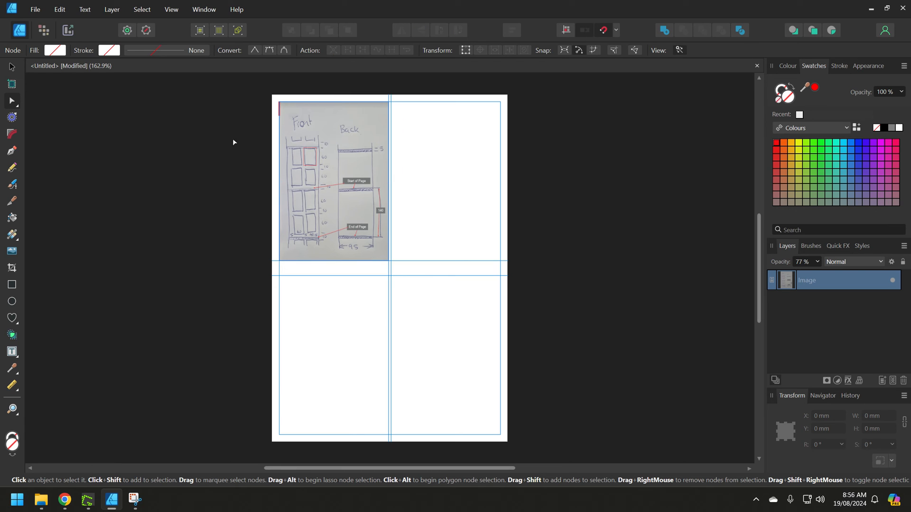
pyautogui.click(13, 68)
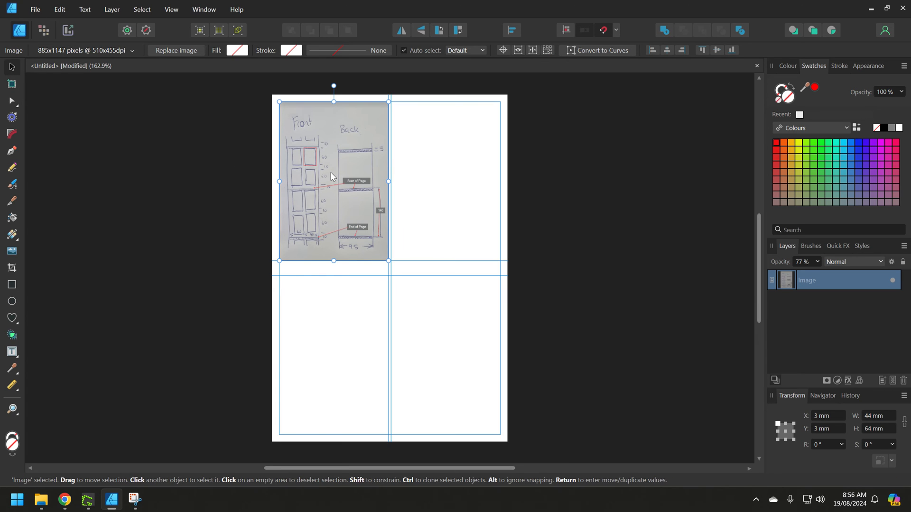
pyautogui.press('Return')
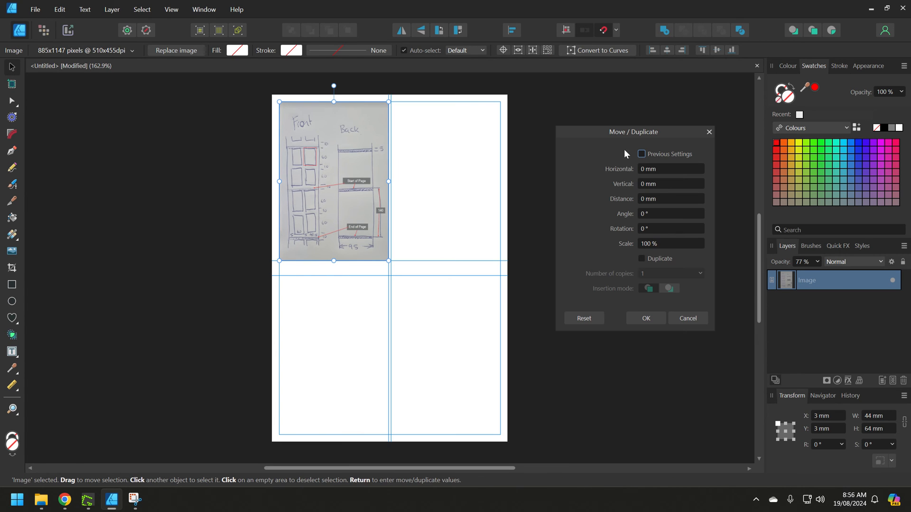
pyautogui.moveTo(585, 131); pyautogui.dragTo(562, 131)
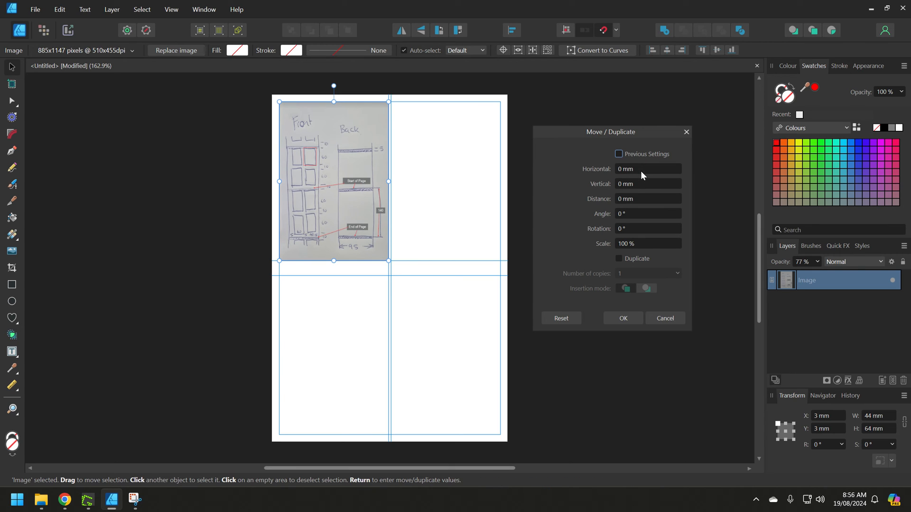
pyautogui.click(619, 258)
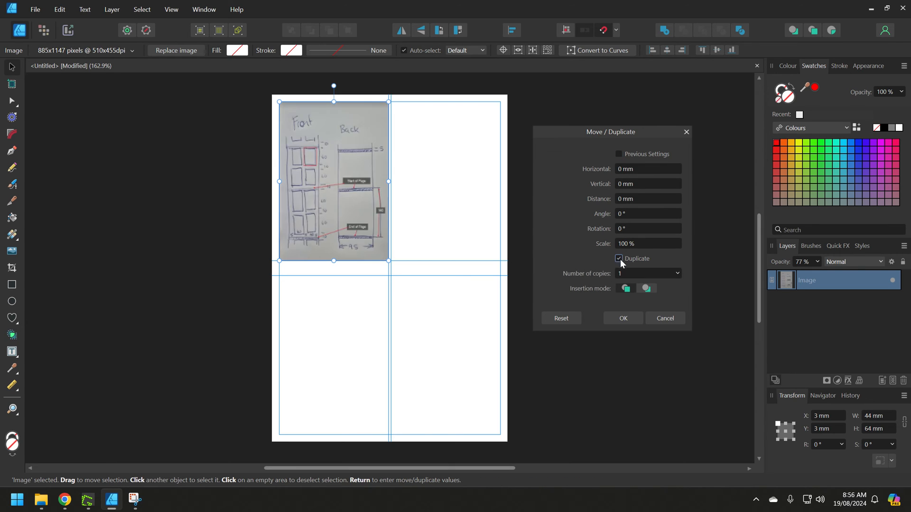
pyautogui.click(632, 168)
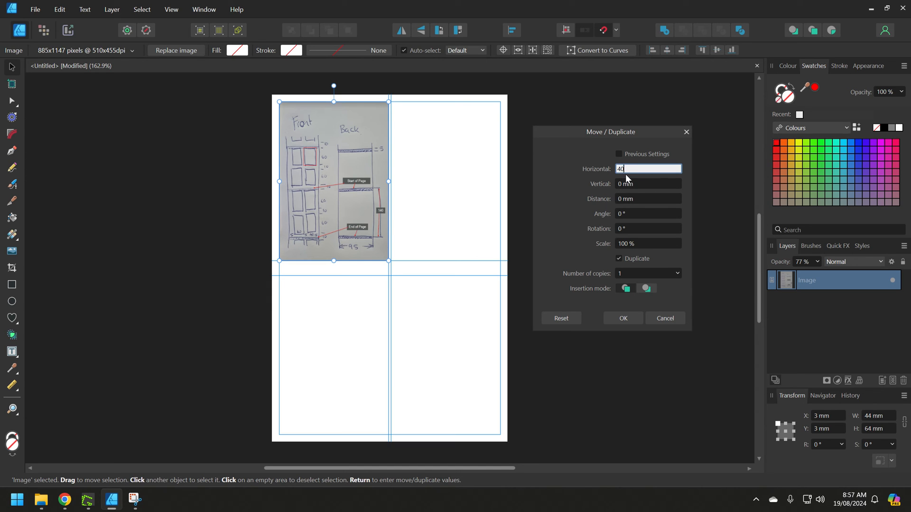
pyautogui.press('Tab')
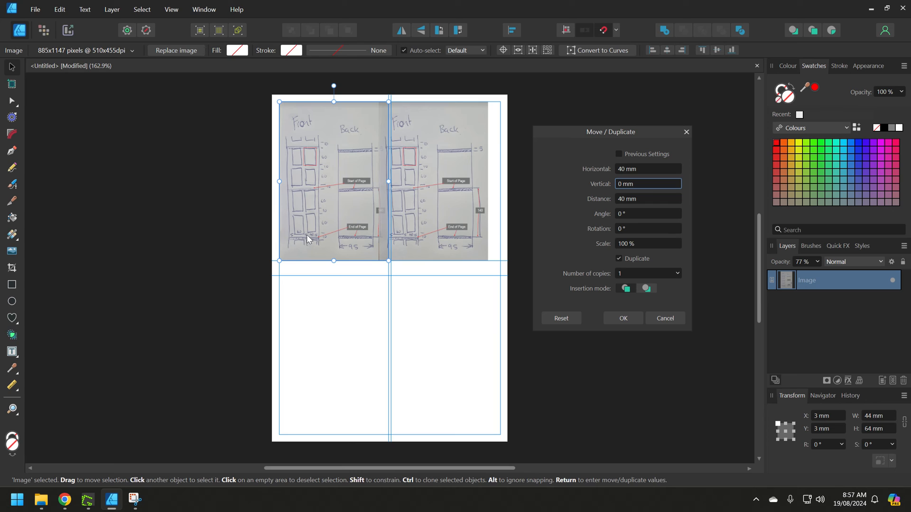
# - Set the duplicate's horizontal offset to 45 mm, create the copy and clear the selection
pyautogui.click(653, 169)
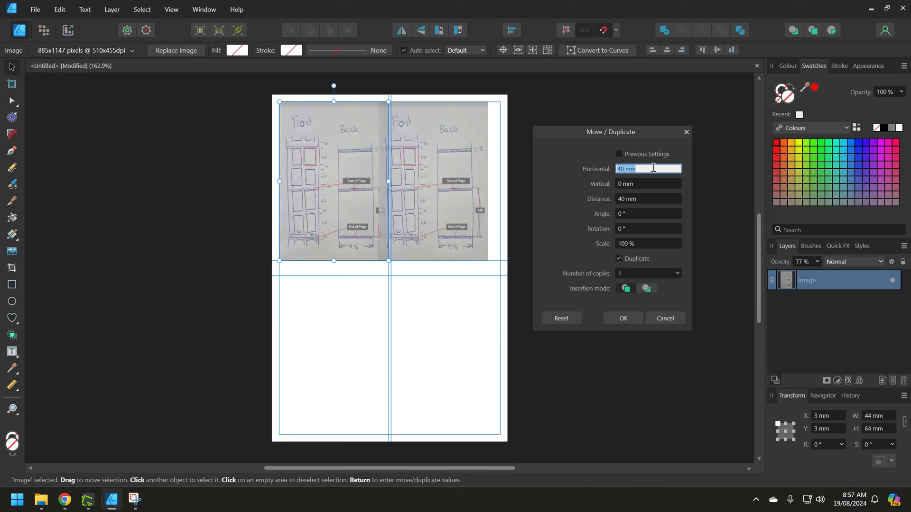
pyautogui.write('45')
pyautogui.press('Tab')
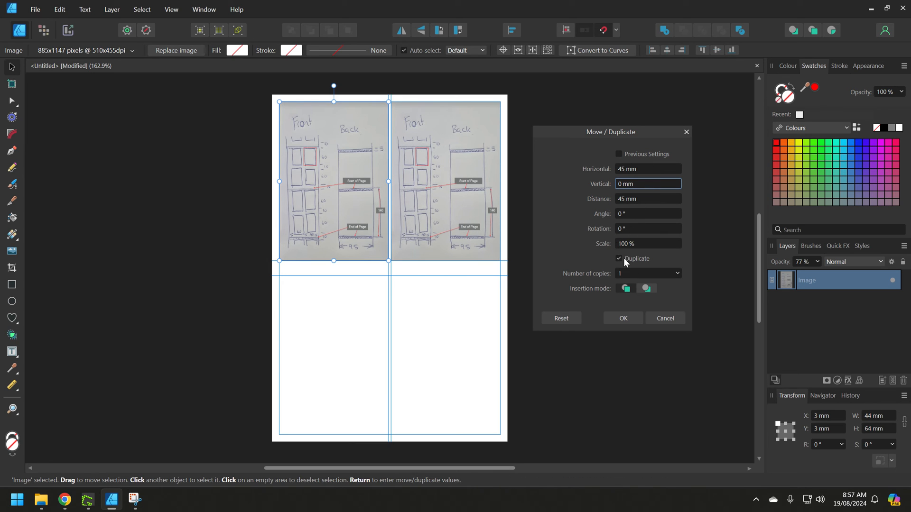
pyautogui.click(619, 319)
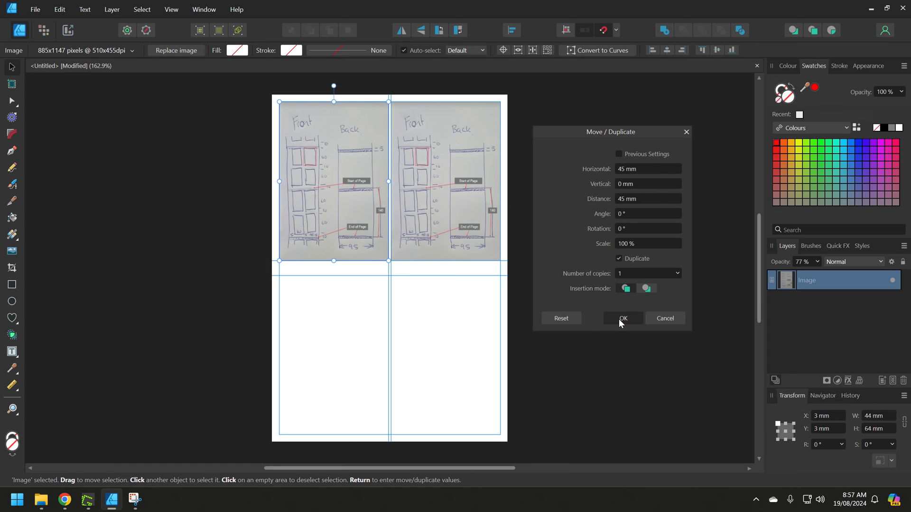
pyautogui.click(579, 195)
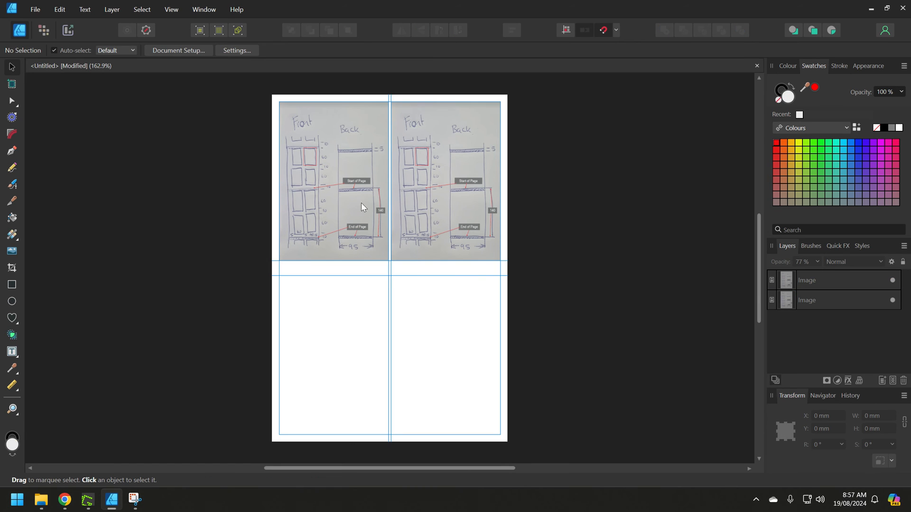
# - Delete the duplicated sketch image from the upper-right guide cell
pyautogui.click(324, 172)
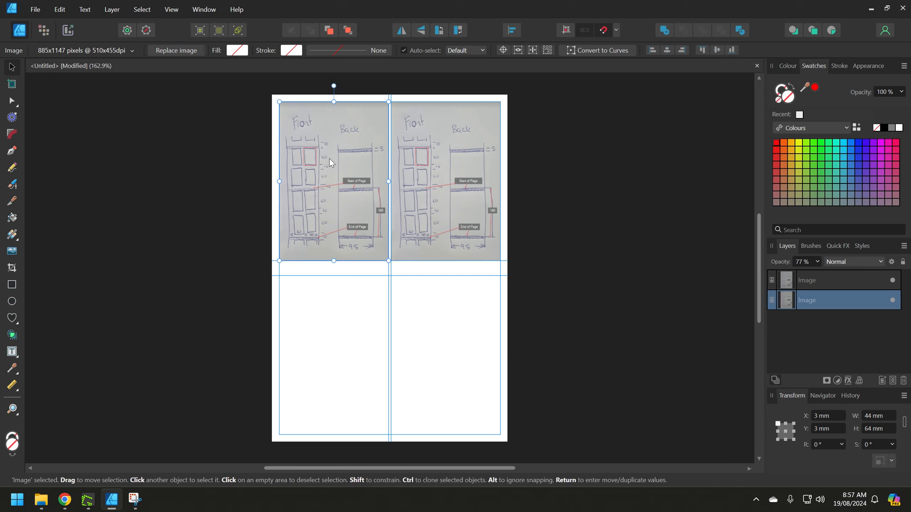
pyautogui.click(437, 201)
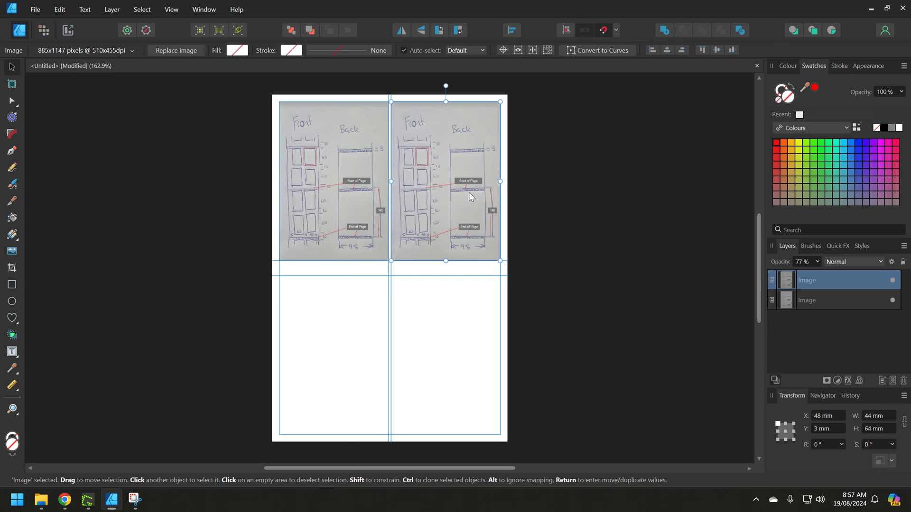
pyautogui.press('Delete')
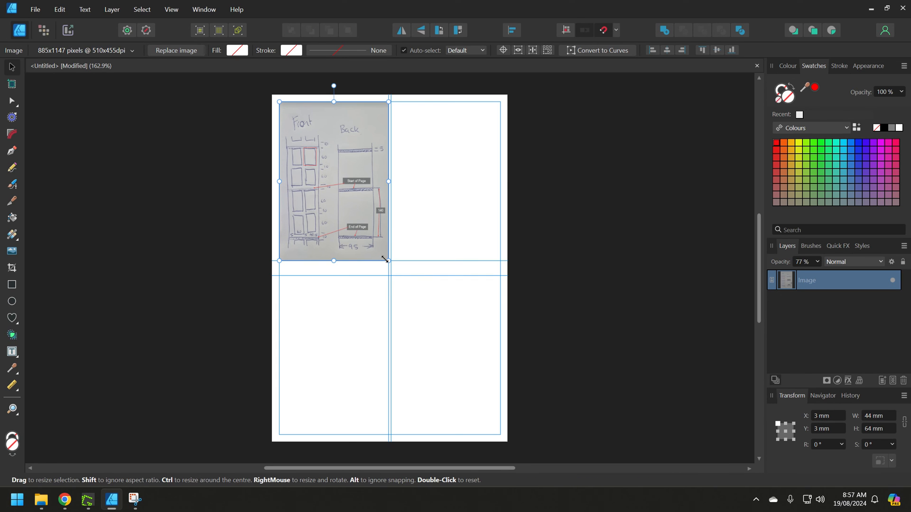
# - Shrink the sketch image to about 11 × 10 mm at the upper-left margin corner and keep it selected
pyautogui.moveTo(389, 261); pyautogui.dragTo(293, 126)
pyautogui.click(309, 162)
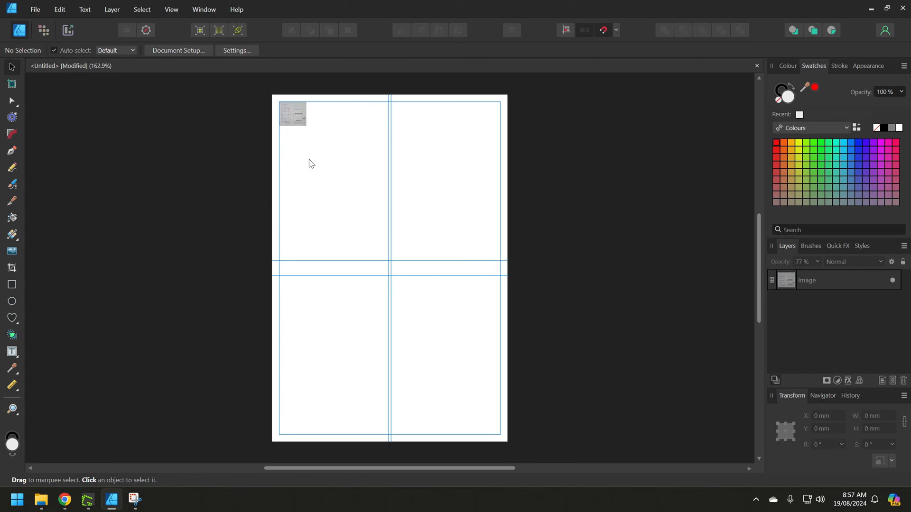
pyautogui.click(294, 112)
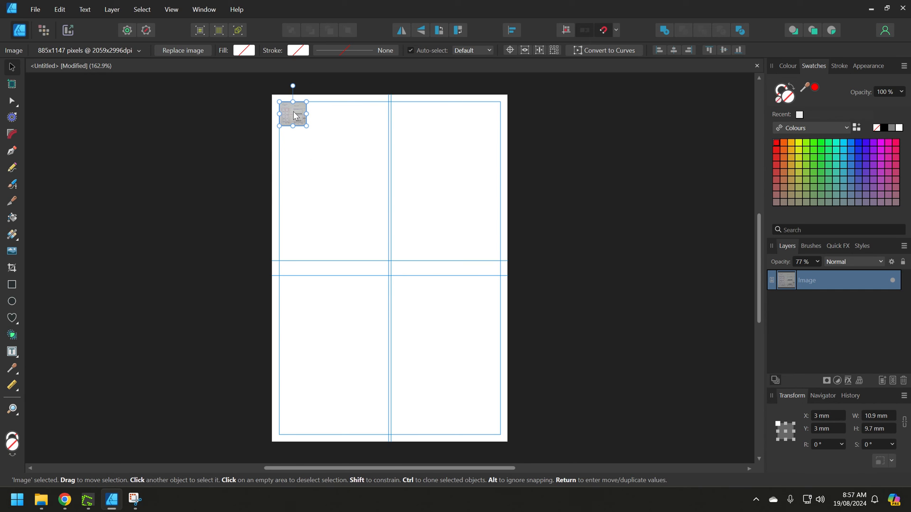
# - Set up Move / Duplicate for the small sketch image with 10 copies and a horizontal offset of 20 mm
pyautogui.press('Return')
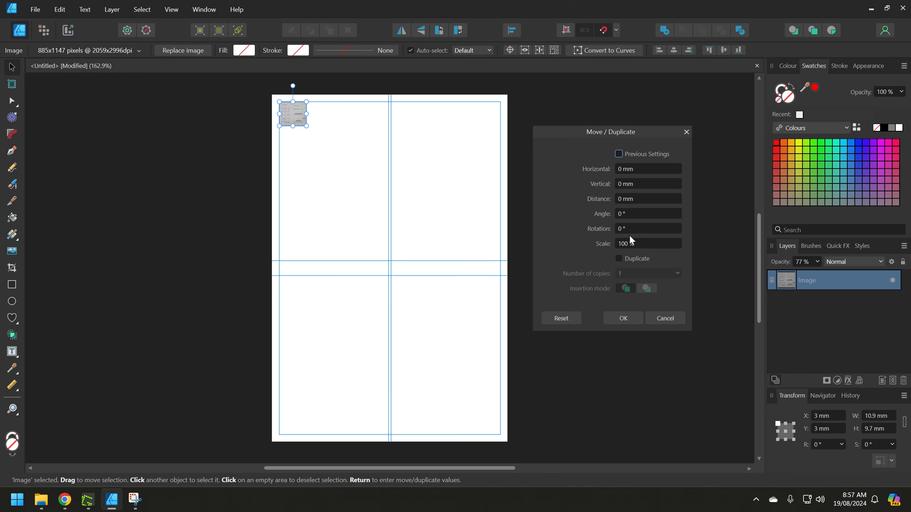
pyautogui.click(618, 259)
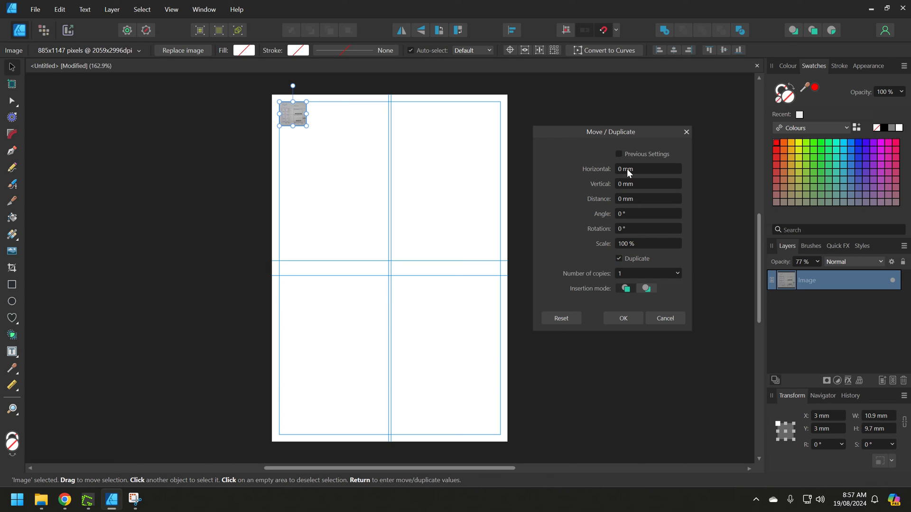
pyautogui.click(627, 169)
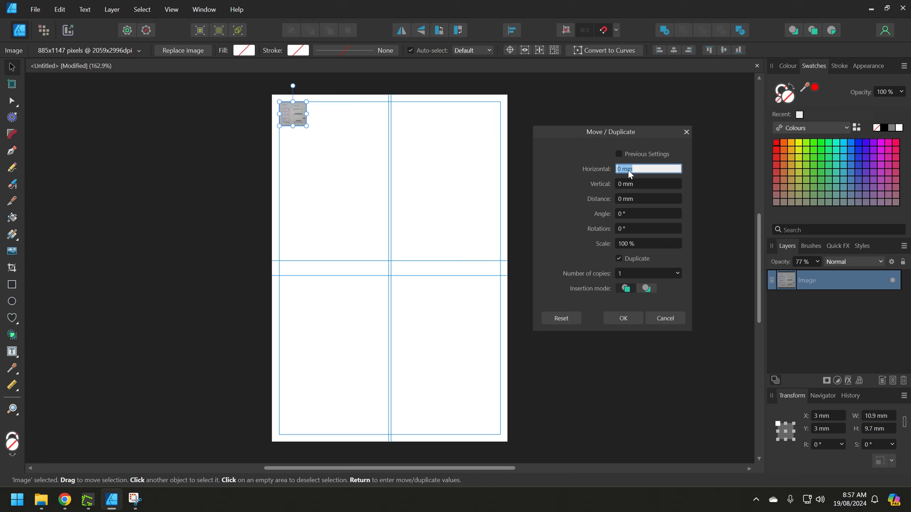
pyautogui.write('20')
pyautogui.press('Tab')
pyautogui.click(644, 273)
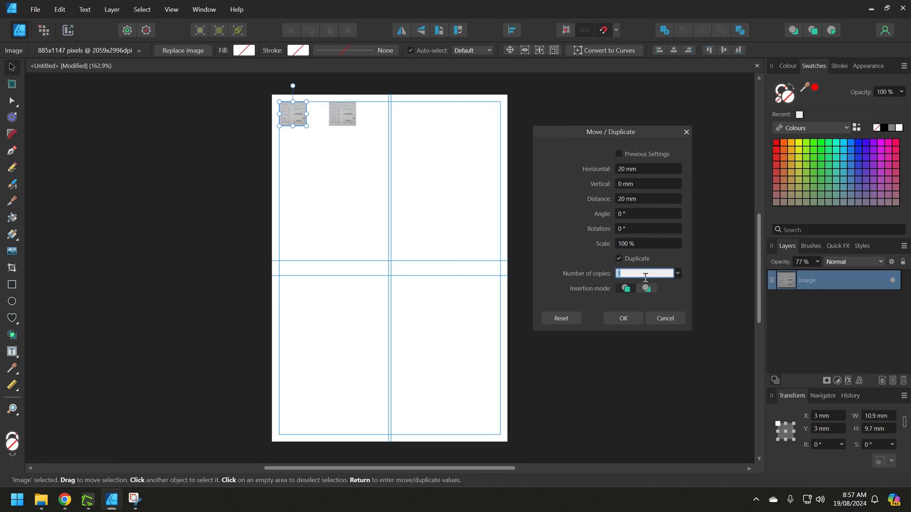
pyautogui.write('10')
pyautogui.press('Tab')
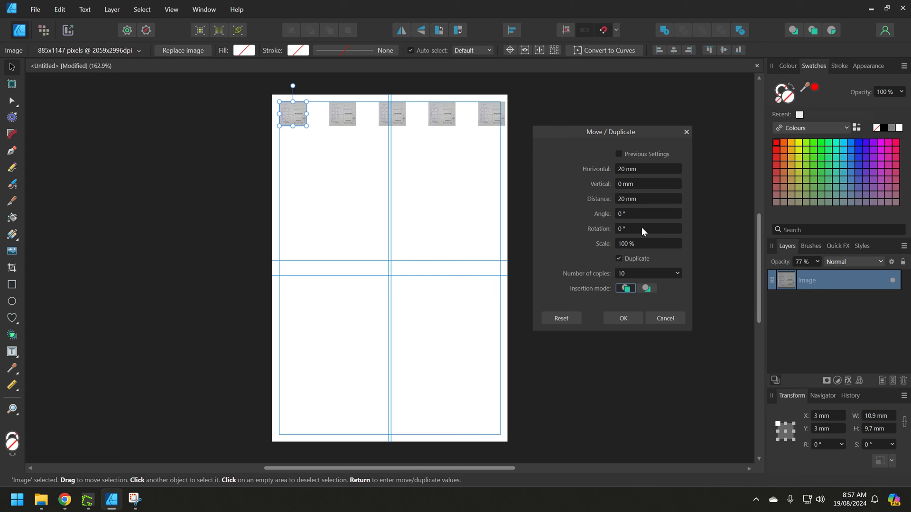
# - Preview the copies of the small sketch image at a 10 mm horizontal offset and cancel the duplication
pyautogui.click(631, 170)
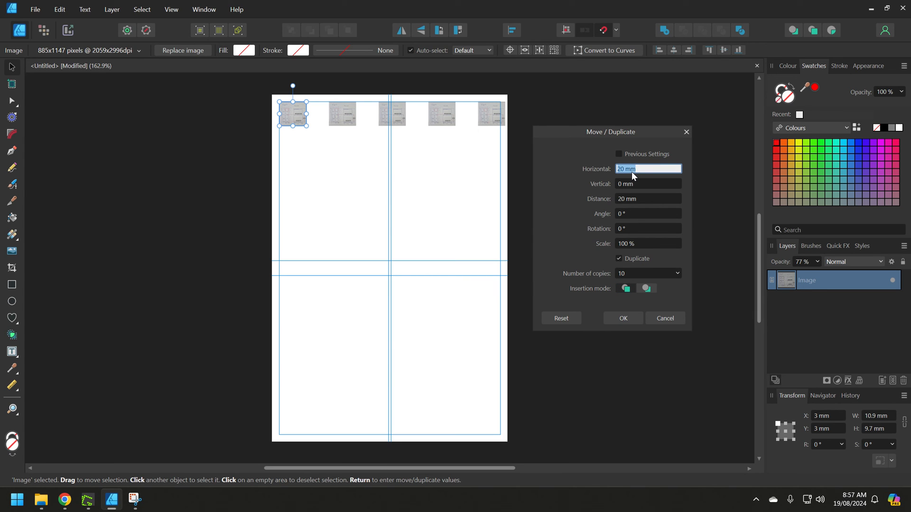
pyautogui.write('10')
pyautogui.press('Tab')
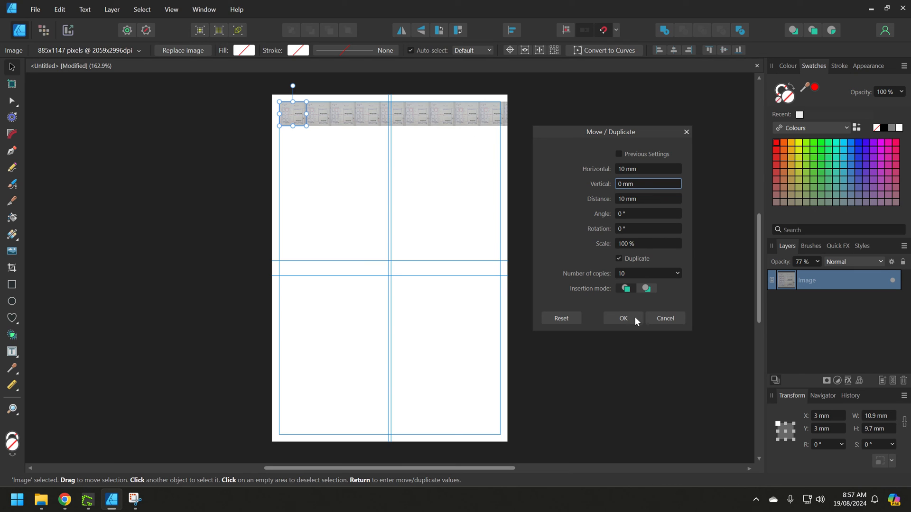
pyautogui.click(669, 318)
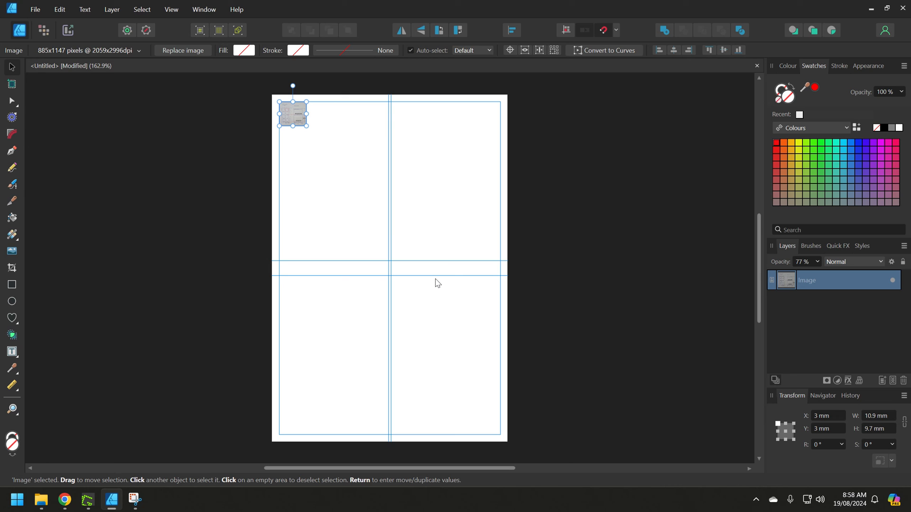
# - Undo the shrinking of the sketch image
pyautogui.hotkey('ctrl', 'z')
pyautogui.hotkey('ctrl', 'z')
pyautogui.hotkey('ctrl', 'z')
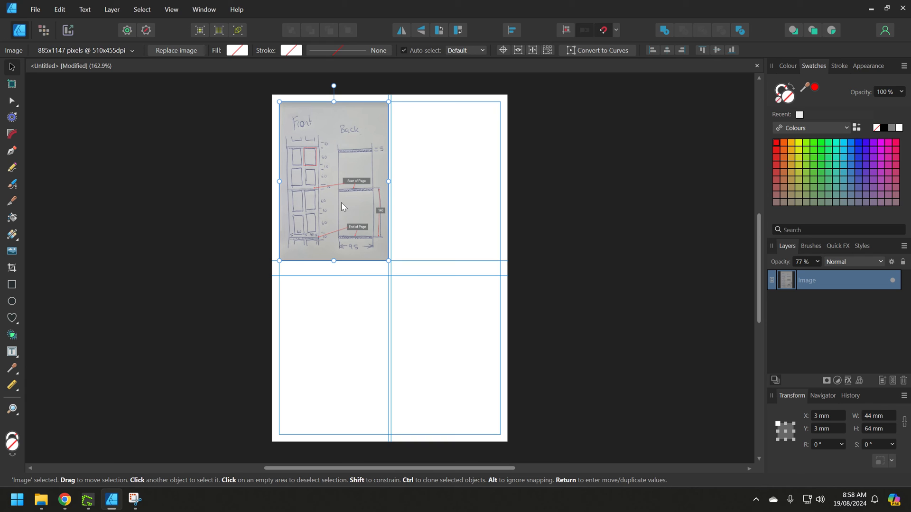
# - Clone the sketch image into the upper-right guide cell, check both images by selecting them, and delete the copy
pyautogui.moveTo(340, 203); pyautogui.dragTo(453, 201)
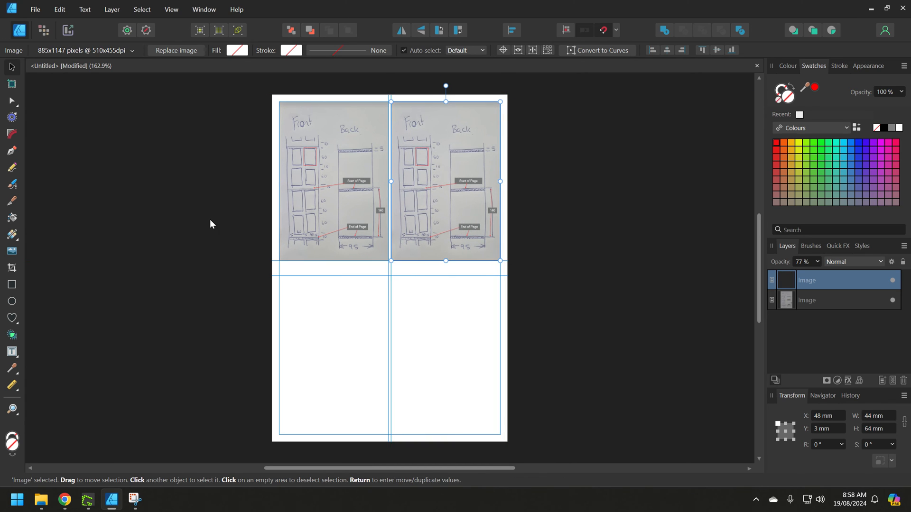
pyautogui.click(362, 203)
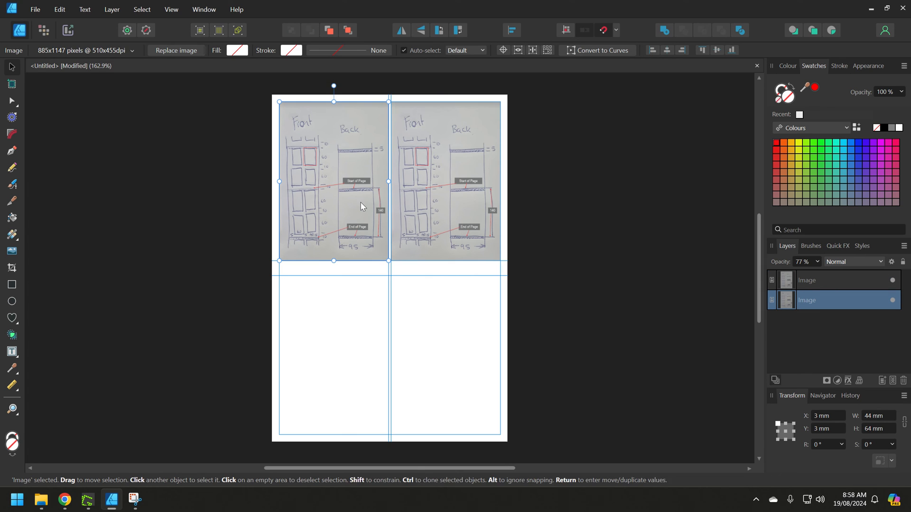
pyautogui.click(443, 191)
pyautogui.moveTo(444, 191); pyautogui.dragTo(162, 228)
pyautogui.press('Delete')
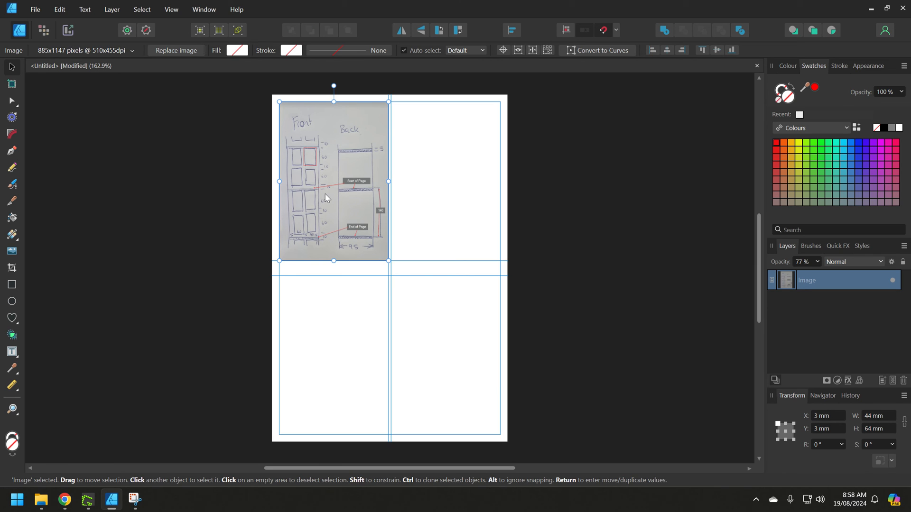
# - Move the sketch image into the upper-right guide cell and back to the upper-left cell, and clear the selection
pyautogui.moveTo(326, 199); pyautogui.dragTo(436, 192)
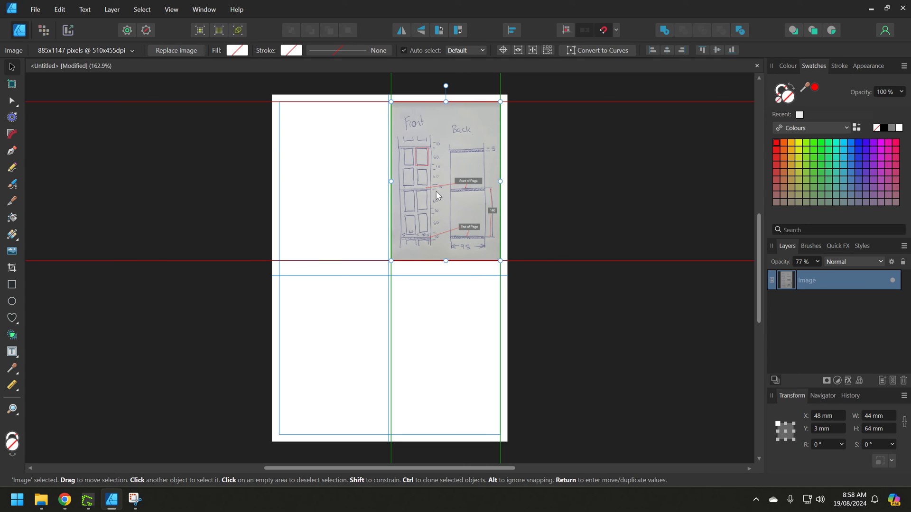
pyautogui.moveTo(437, 192); pyautogui.dragTo(320, 190)
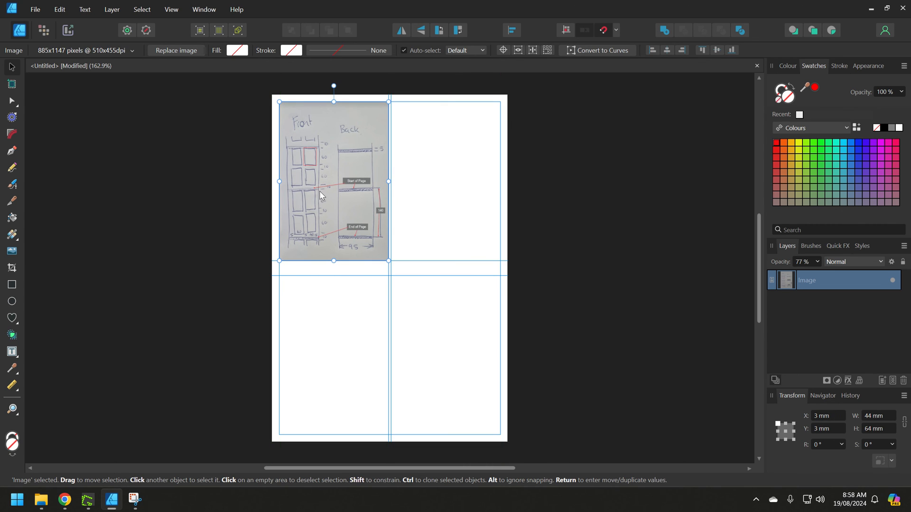
pyautogui.click(190, 243)
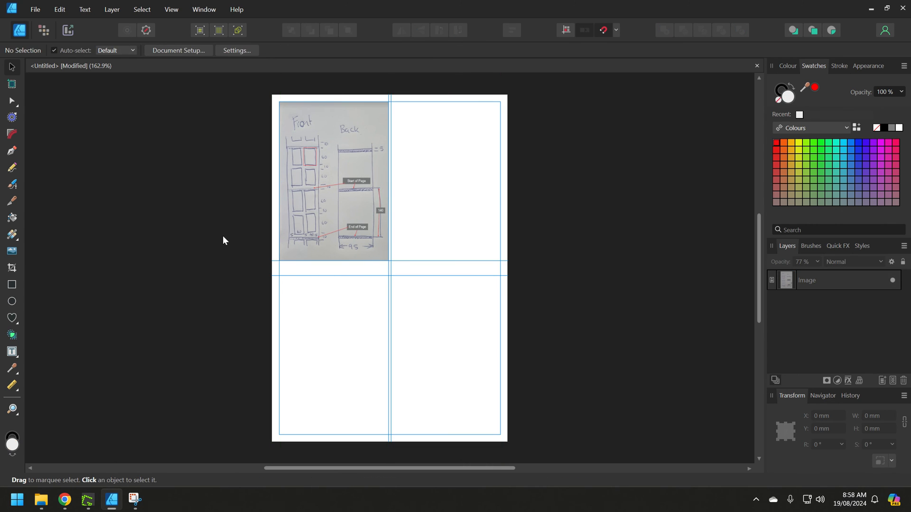
# - Clone the sketch image from the upper-left guide cell into the upper-right one, snapped at X 48 mm, Y 3 mm
pyautogui.click(332, 195)
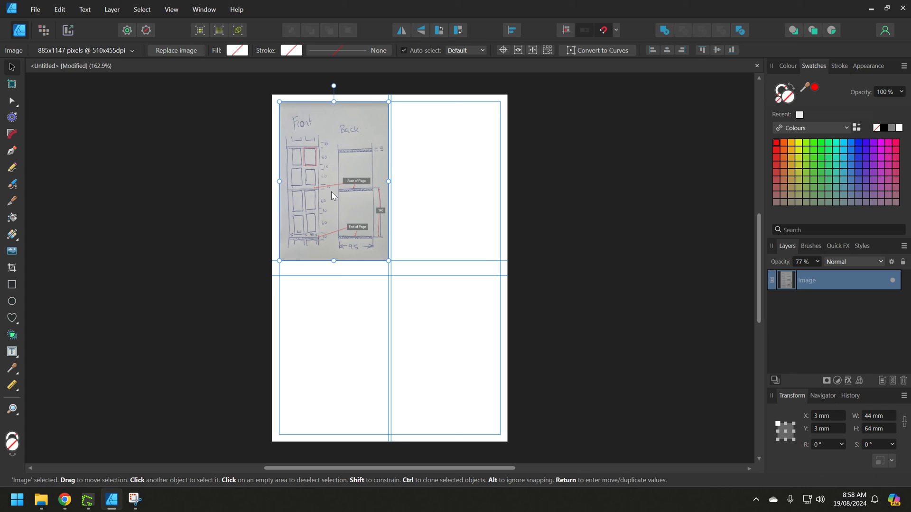
pyautogui.keyDown('ctrl'); pyautogui.moveTo(332, 192); pyautogui.dragTo(446, 194); pyautogui.keyUp('ctrl')
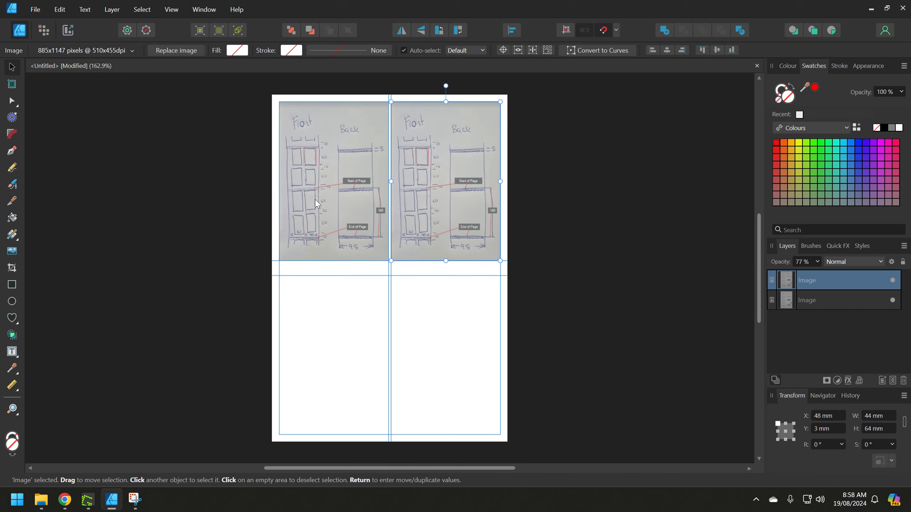
pyautogui.click(317, 199)
pyautogui.click(446, 196)
pyautogui.click(352, 198)
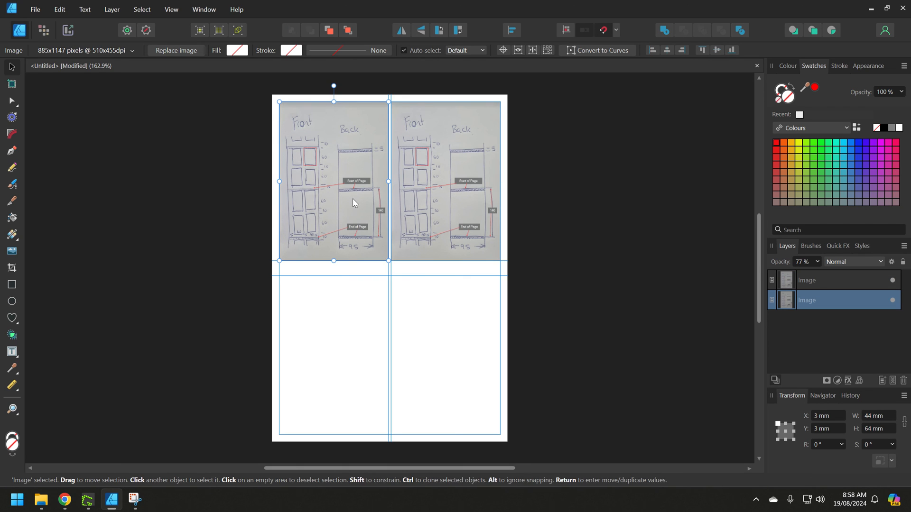
# - Select both sketch images in the upper guide cells and group them
pyautogui.keyDown('shift'); pyautogui.click(458, 191); pyautogui.keyUp('shift')
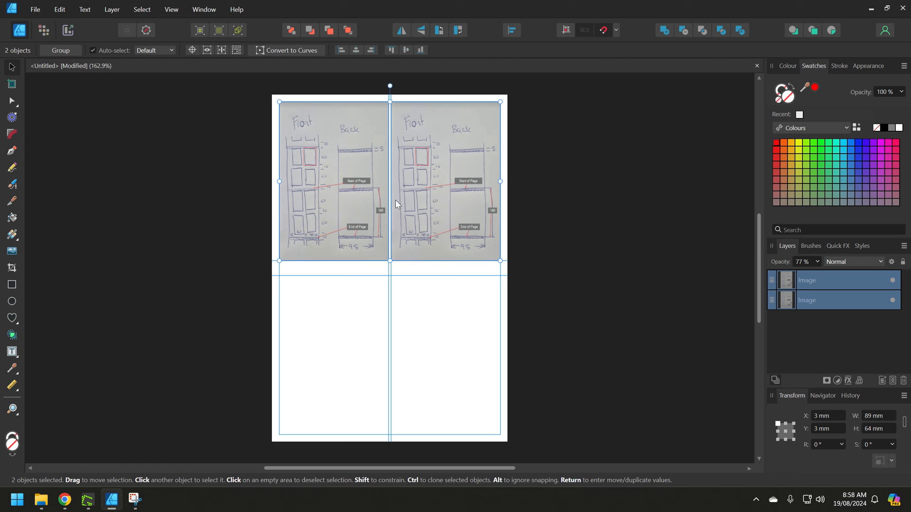
pyautogui.click(233, 218)
pyautogui.click(304, 187)
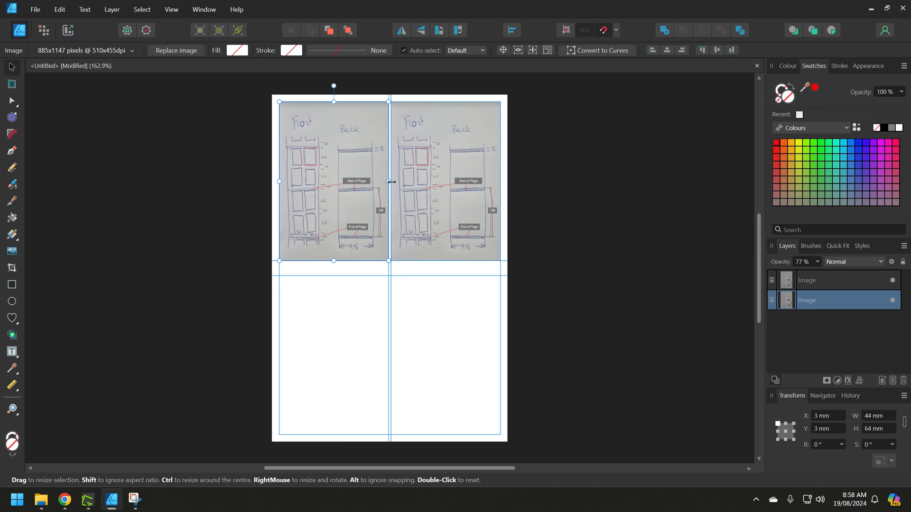
pyautogui.press('alt')
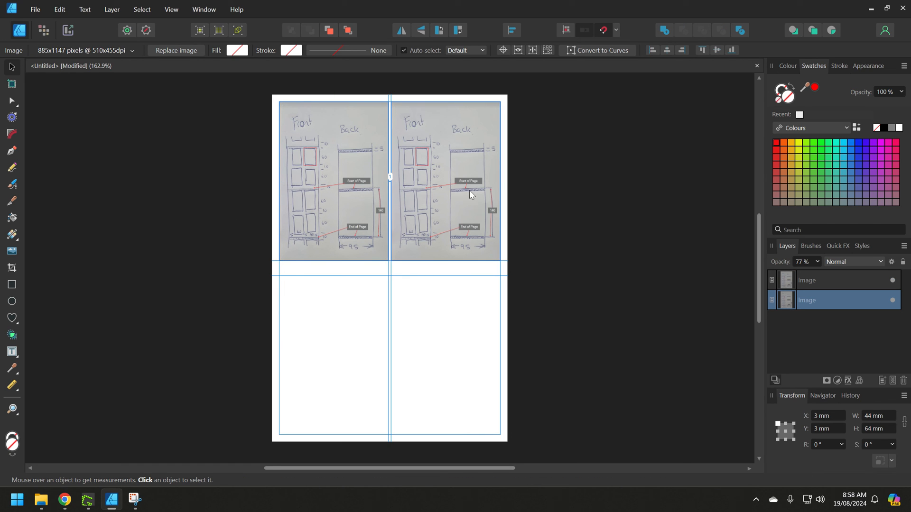
pyautogui.click(445, 181)
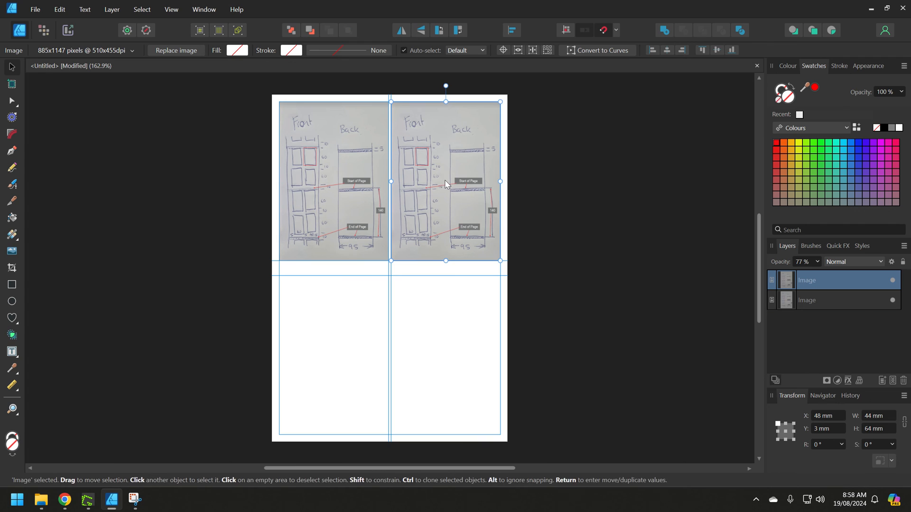
pyautogui.click(320, 180)
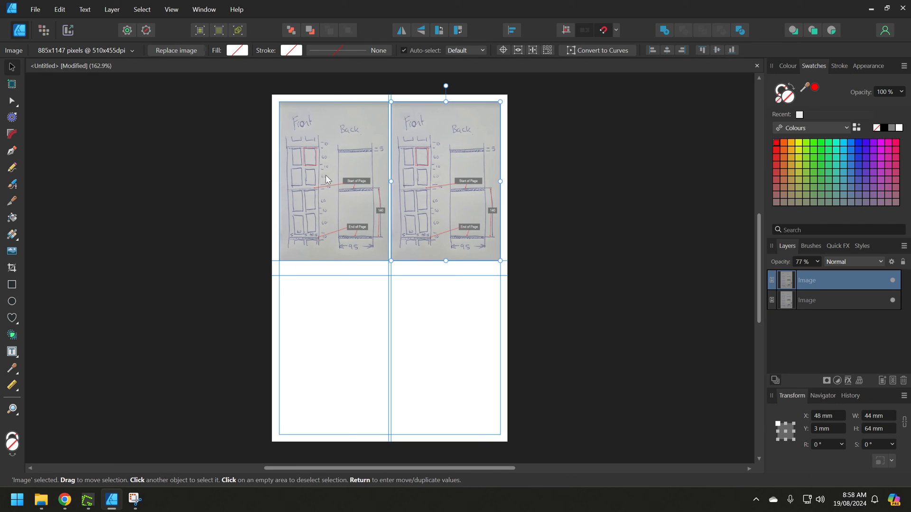
pyautogui.keyDown('shift'); pyautogui.click(457, 171); pyautogui.keyUp('shift')
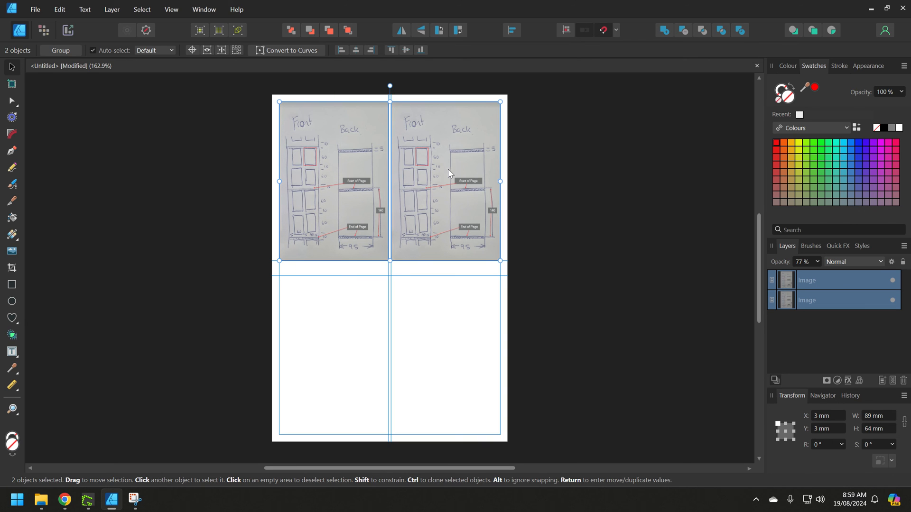
pyautogui.hotkey('ctrl', 'g')
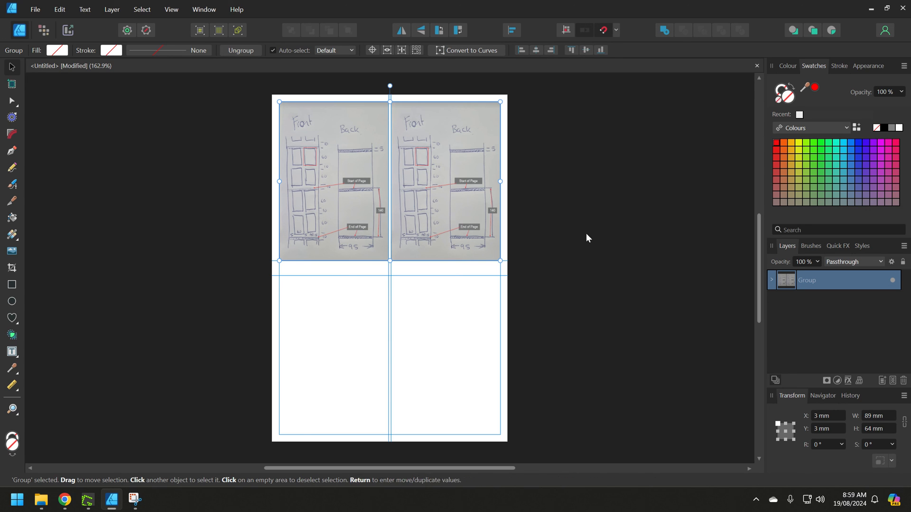
# - Clone the grouped sketch pair straight down into the lower guide cells at X 3 mm, Y 73 mm, and clear the selection
pyautogui.doubleClick(431, 204)
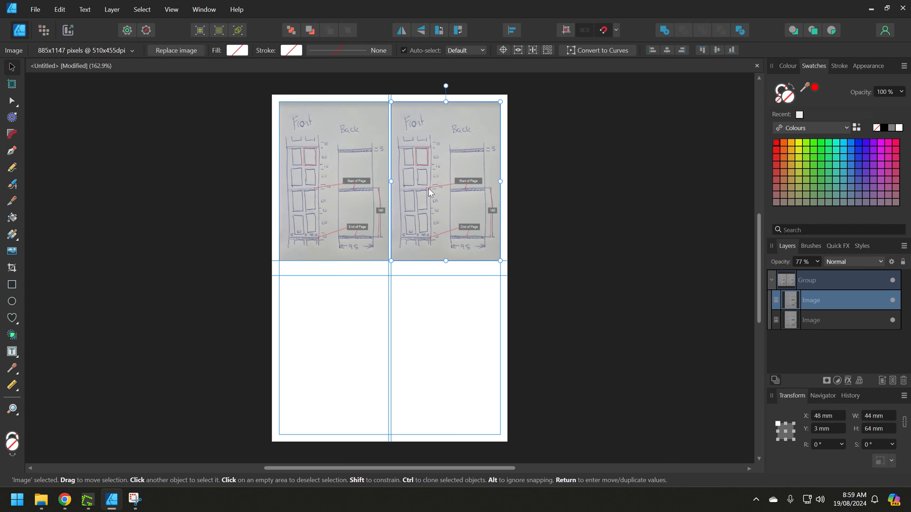
pyautogui.click(583, 210)
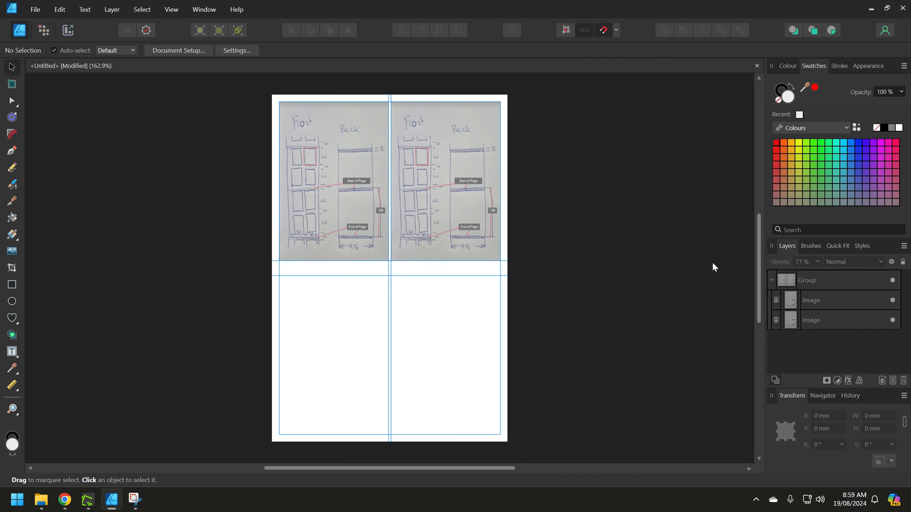
pyautogui.click(430, 179)
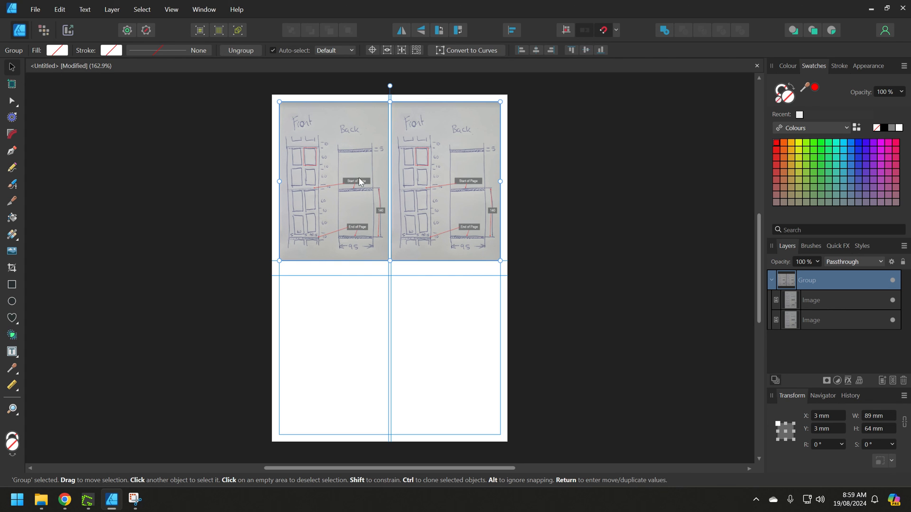
pyautogui.moveTo(360, 177); pyautogui.dragTo(359, 347)
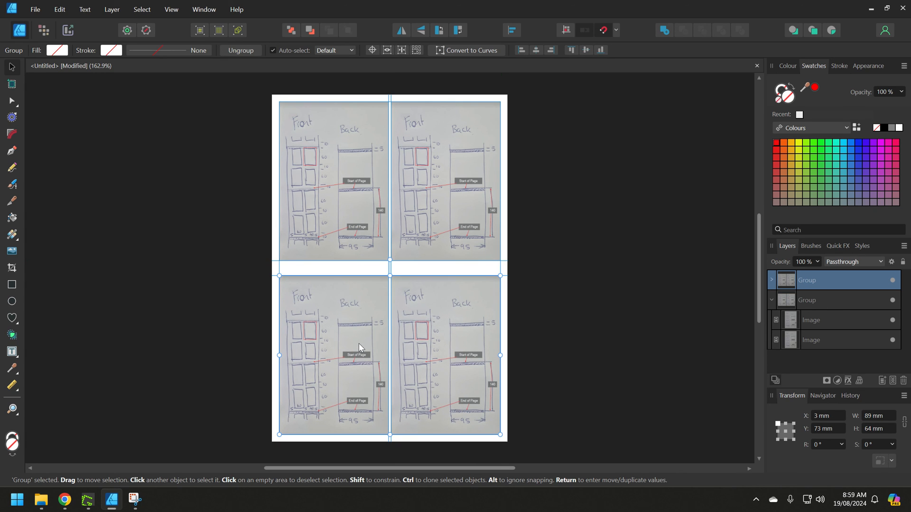
pyautogui.hotkey('ctrl', 'd')
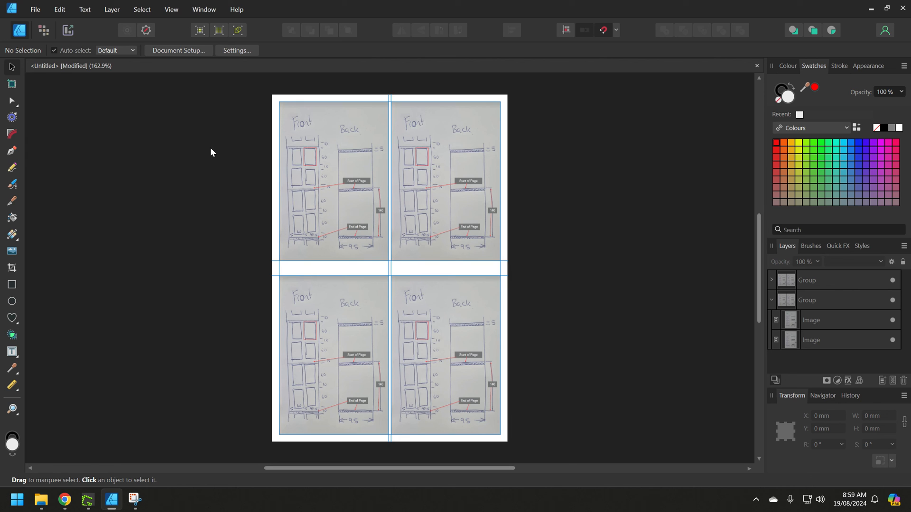
# - Try a PDF (for print) export of the whole document at 300 raster DPI and cancel at the file saving stage
pyautogui.click(38, 9)
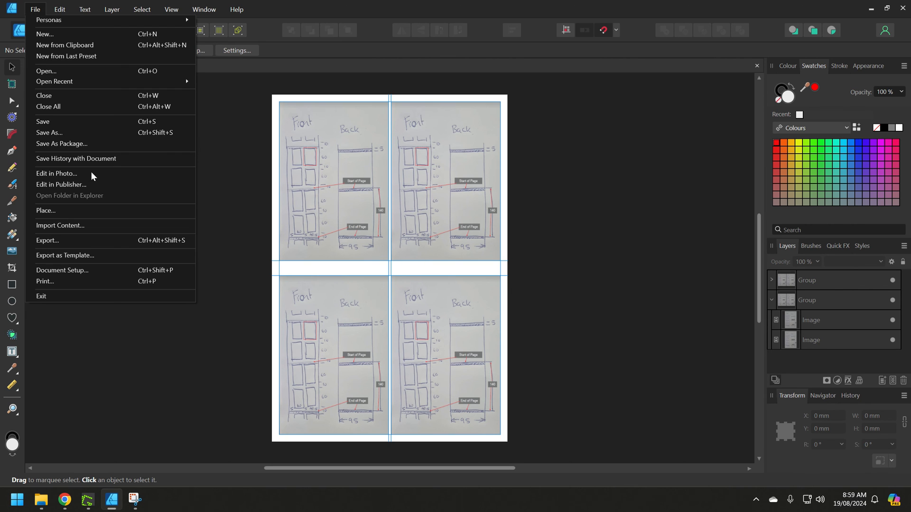
pyautogui.click(82, 238)
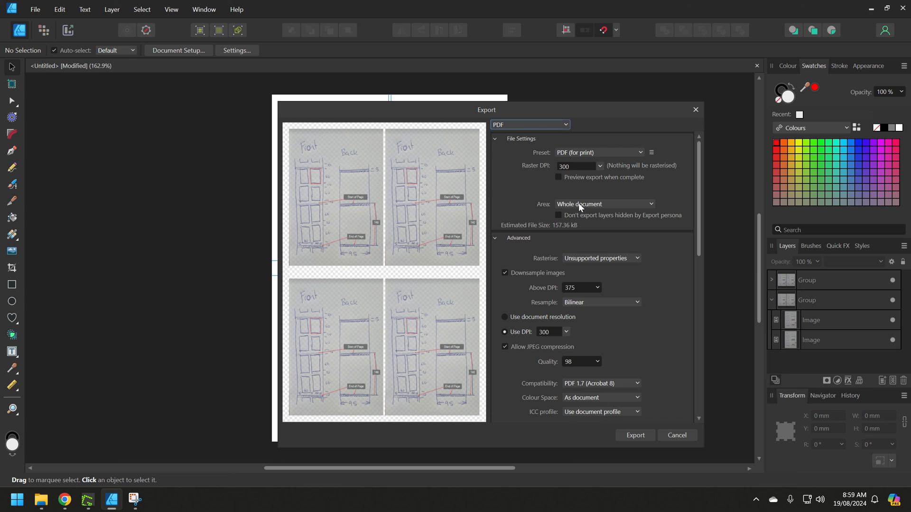
pyautogui.click(571, 167)
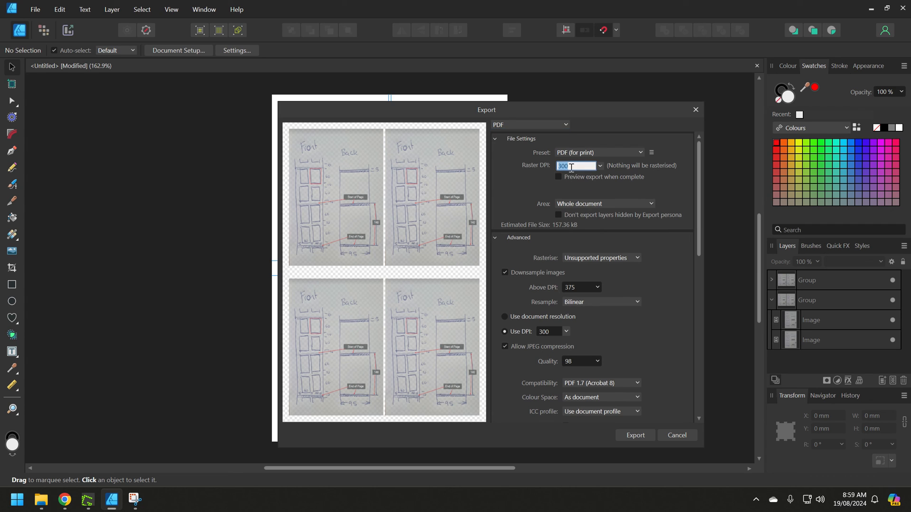
pyautogui.click(600, 165)
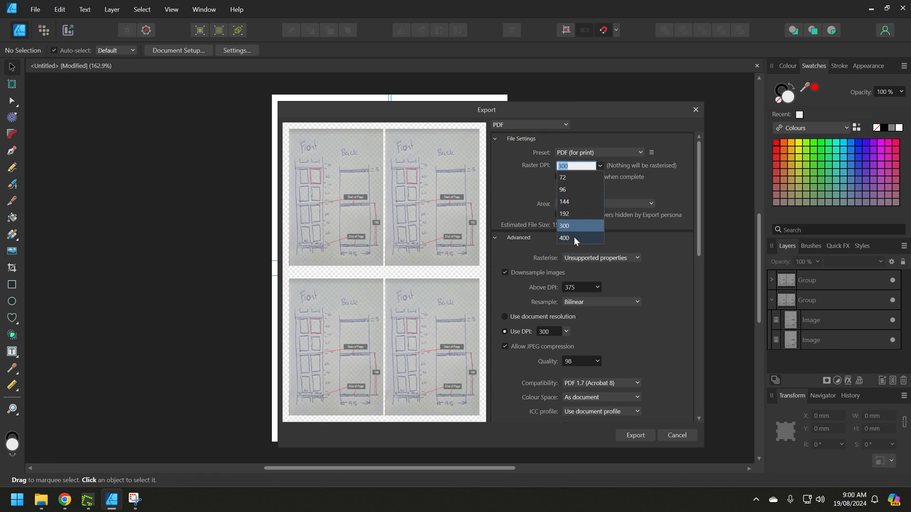
pyautogui.click(512, 191)
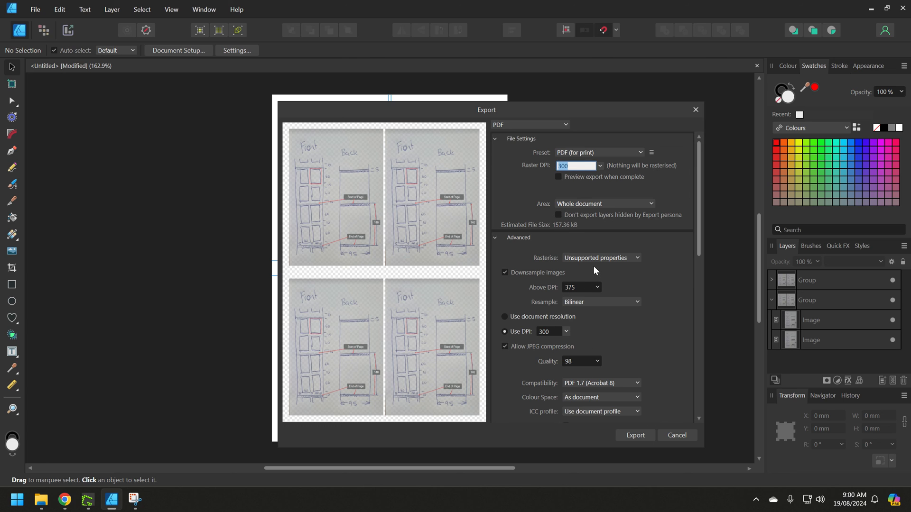
pyautogui.click(639, 434)
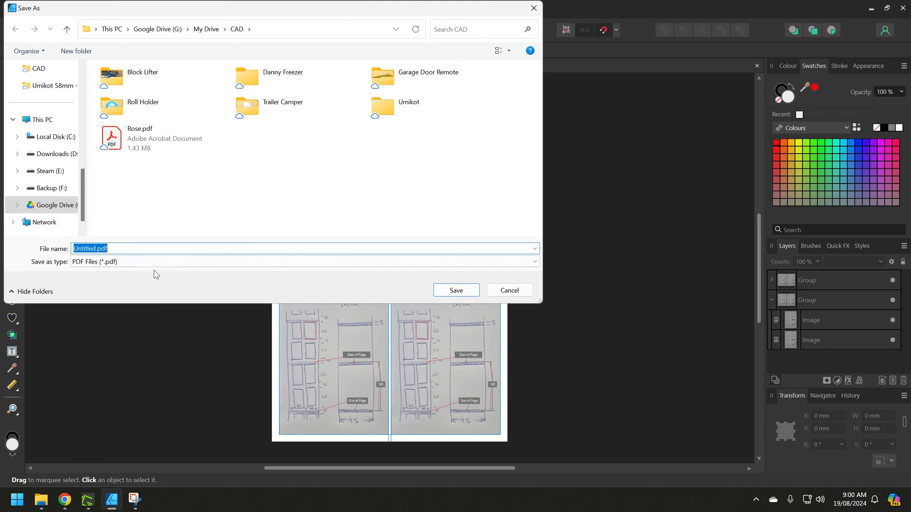
pyautogui.click(511, 290)
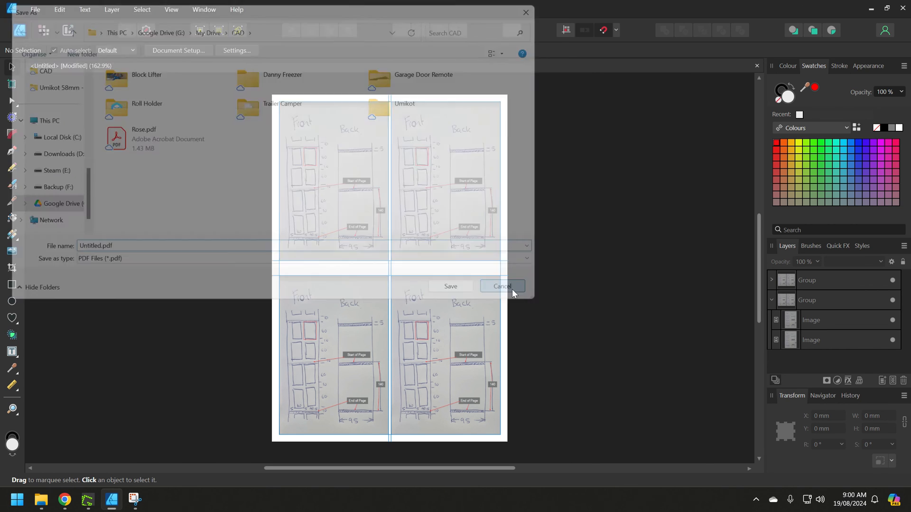